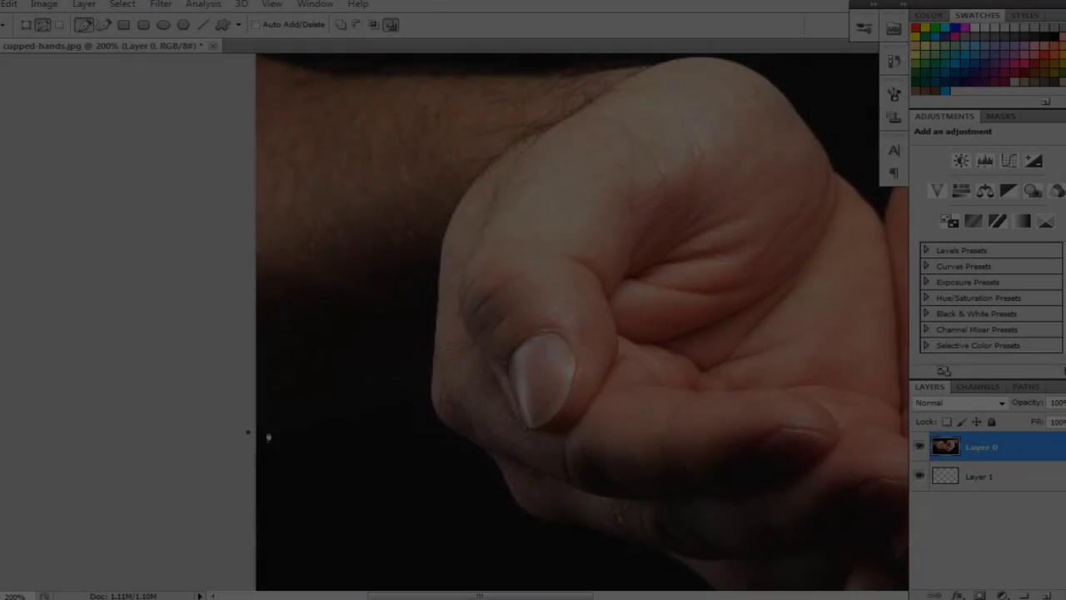
- Trace a Pen path along the lower edge of the cupped hands and up the right hand
mouse_move(249, 431)
left_mouse_down()
mouse_move(416, 397)
mouse_move(468, 442)
left_mouse_up()
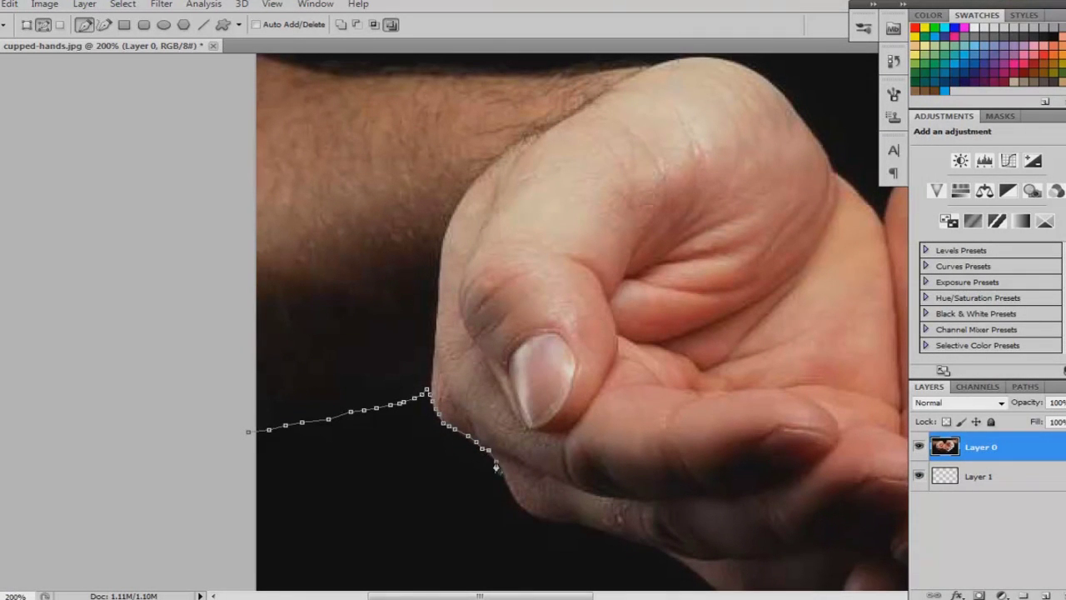
left_click_drag(587, 533, 618, 493)
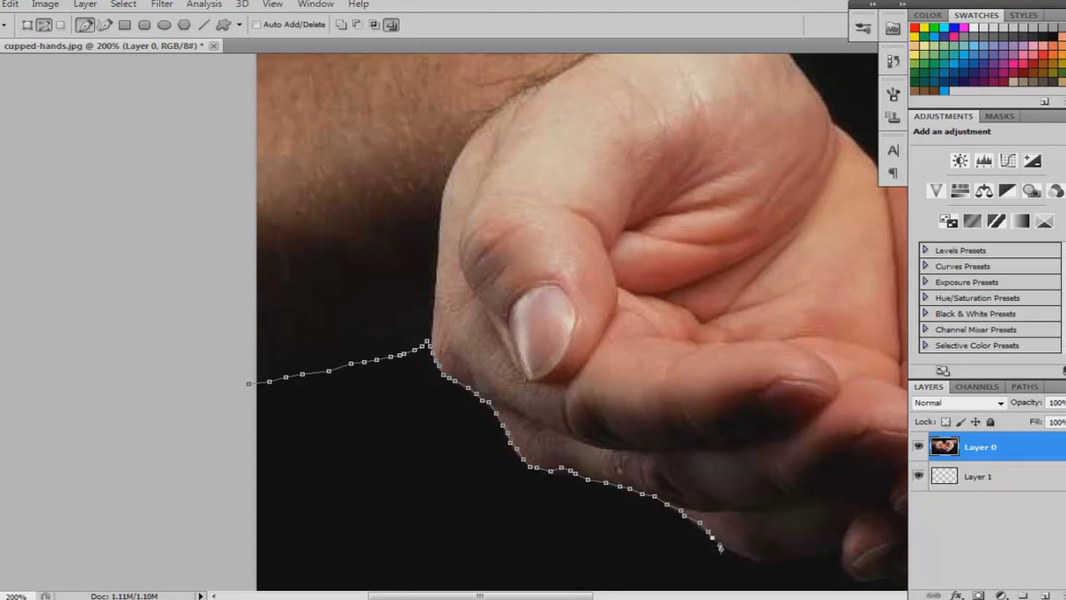
left_click_drag(871, 557, 497, 522)
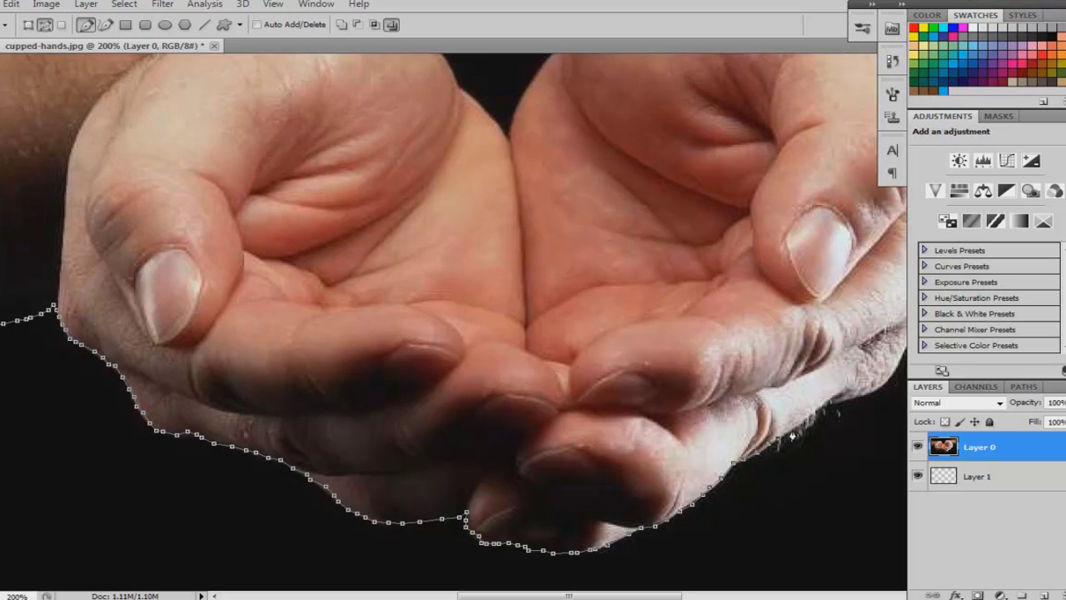
left_click_drag(906, 348, 308, 398)
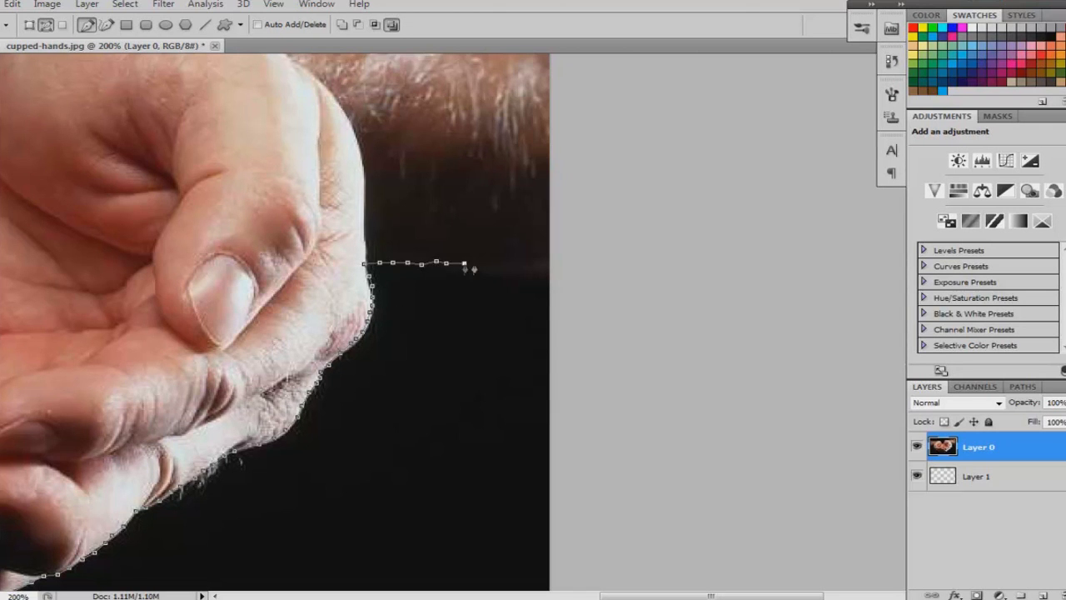
- Turn the path into a selection and delete the dark area beneath the hands
scroll(558, 375, "down", 3)
key("ctrl+minus")
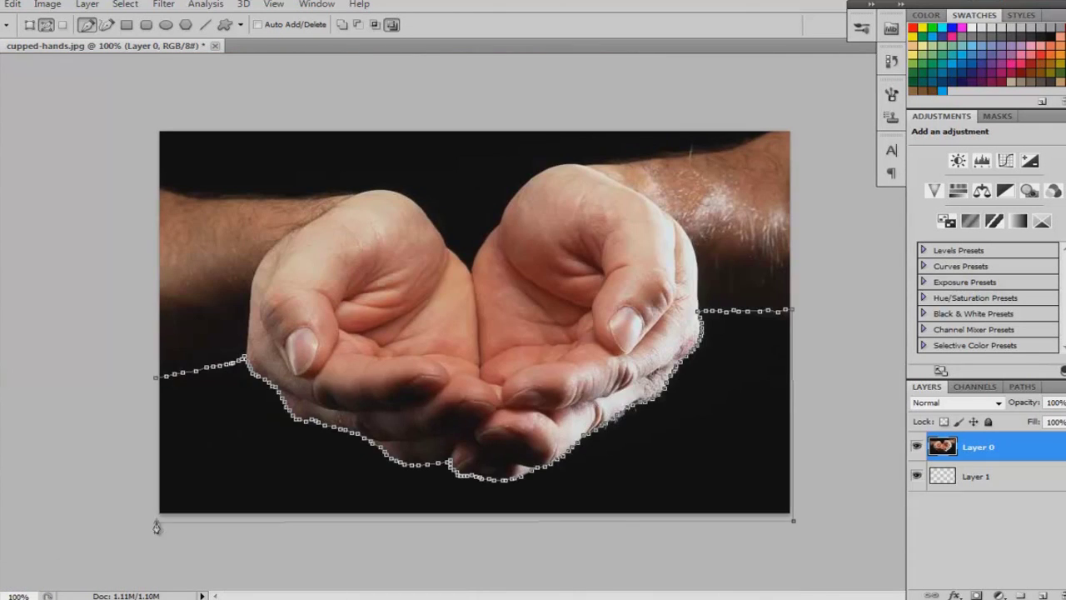
right_click(209, 373)
left_click(271, 464)
left_click(624, 150)
key("Delete")
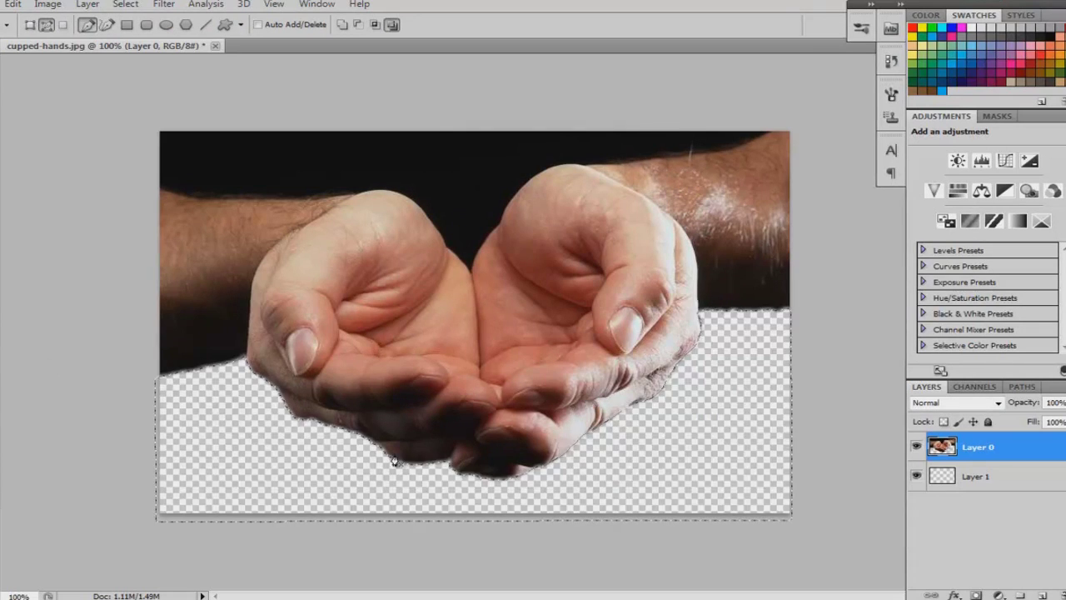
key("ctrl+d")
- Zoom to 200% and Pen-trace along the top of the left arm and hands
key("v")
right_click(976, 476)
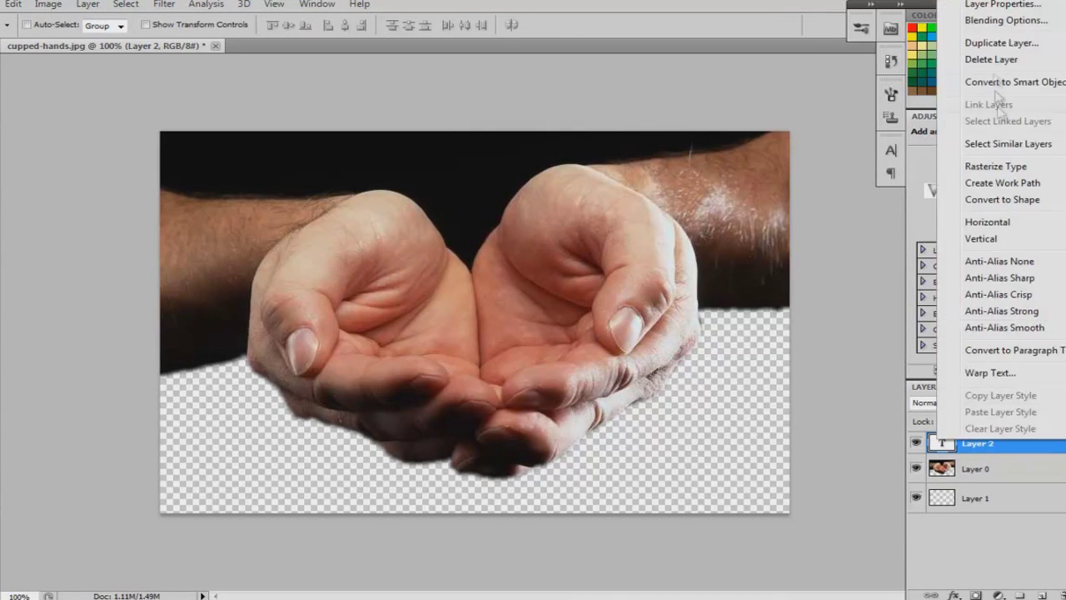
key("Escape")
key("p")
key("ctrl+plus")
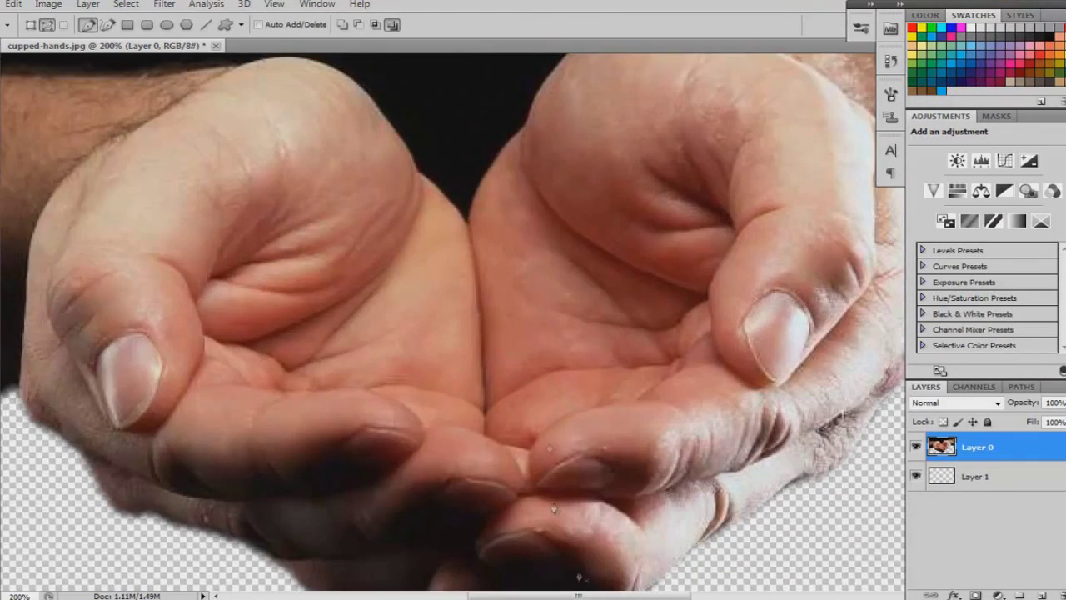
scroll(353, 220, "up", 2)
scroll(353, 221, "left", 5)
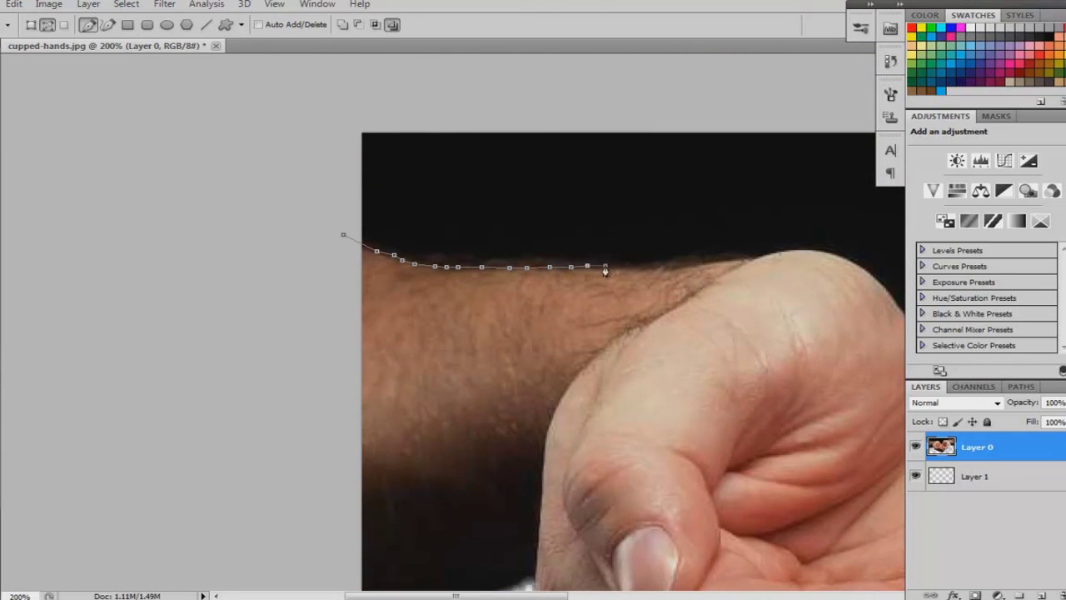
left_click_drag(714, 267, 796, 255)
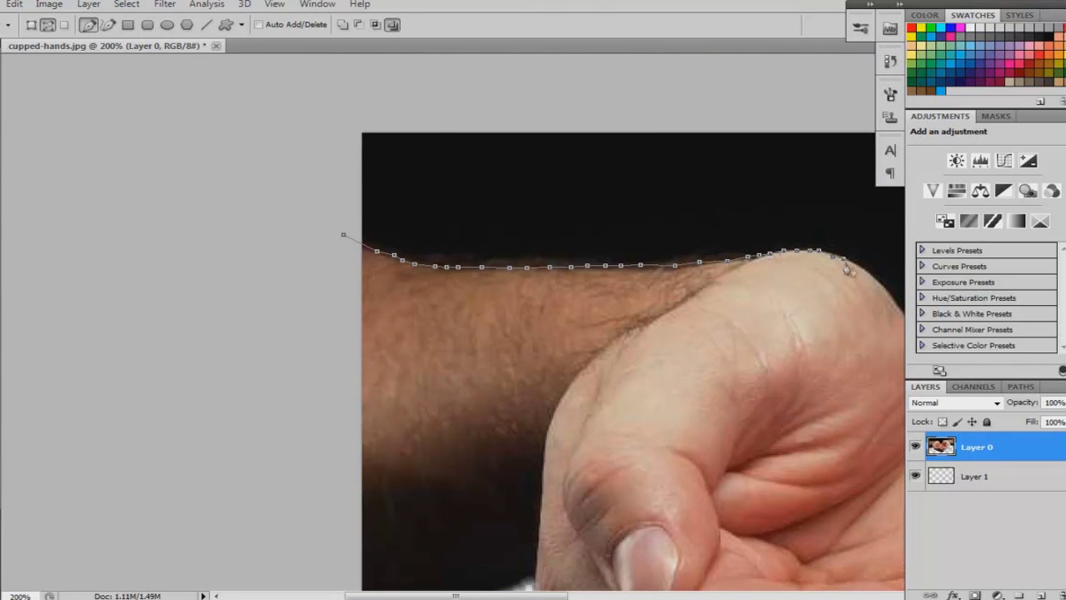
left_click_drag(512, 595, 630, 595)
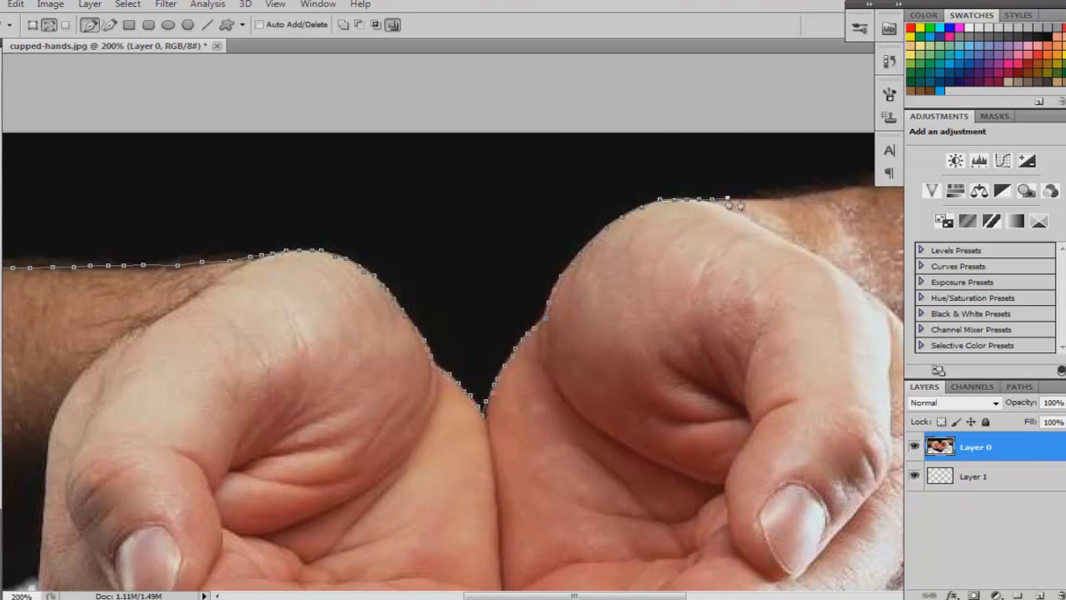
- Close the outline around the dark area above the hands, select it and delete it
scroll(485, 506, "right", 5)
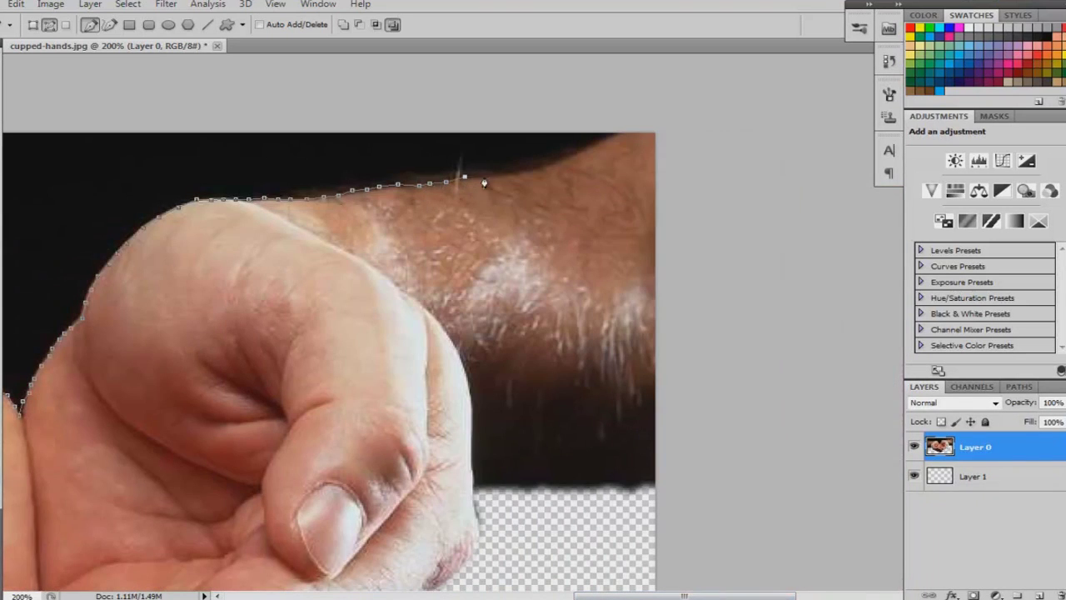
left_click(624, 133)
key("ctrl+minus")
left_click(158, 123)
left_click(155, 185)
right_click(240, 194)
left_click(364, 266)
key("Return")
key("Delete")
key("t")
right_click(982, 463)
- Delete the stray Layer 2 and give Layer 1 a white Color Overlay
left_click(418, 209)
left_click(974, 476)
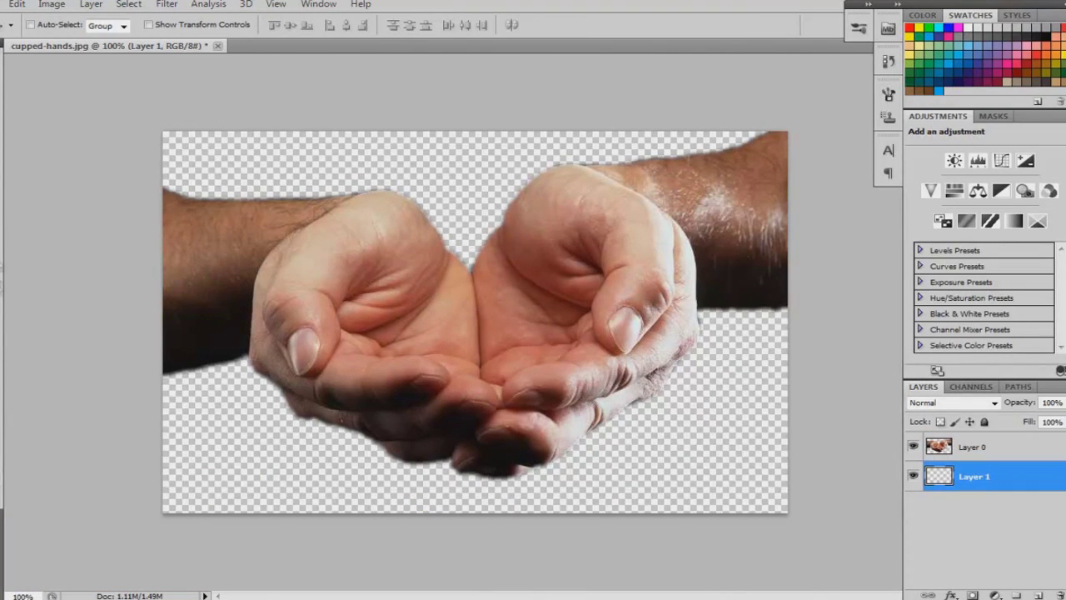
double_click(1017, 474)
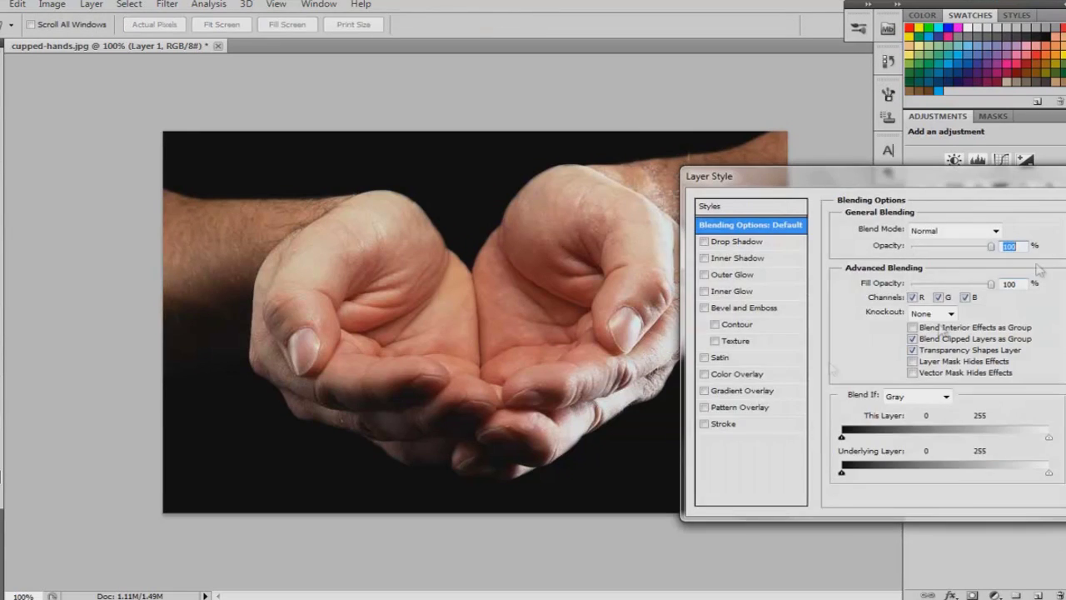
left_click(654, 440)
left_click(1000, 230)
left_click(742, 219)
key("Return")
key("Return")
- Bring the landscape photo in as the top layer over the hands at 29% opacity
key("v")
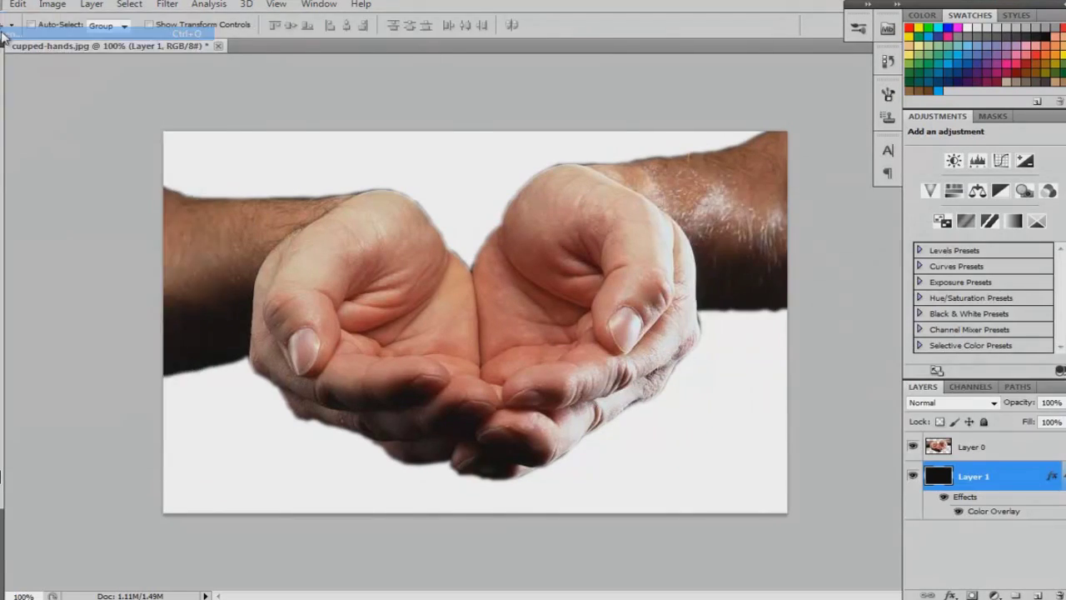
key("ctrl+o")
double_click(429, 100)
left_click_drag(416, 321, 247, 151)
key("ctrl+bracketright")
left_click_drag(1017, 402, 983, 402)
left_click_drag(566, 416, 580, 364)
left_click_drag(1017, 402, 1010, 403)
- Erase the landscape outside the cupped palms and set its layer to 100% opacity
key("e")
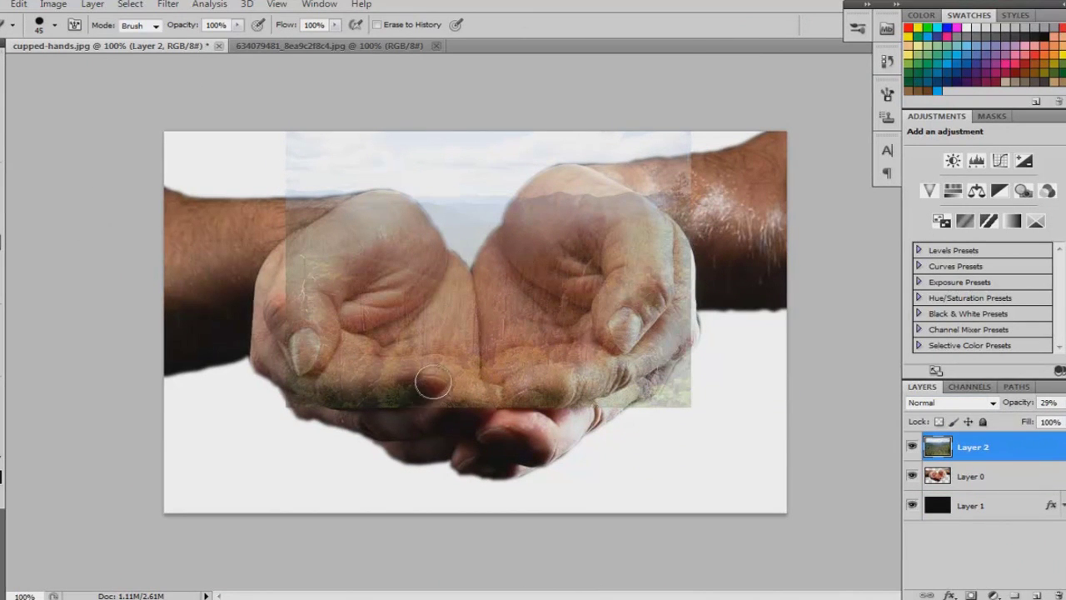
mouse_move(300, 142)
left_mouse_down()
mouse_move(623, 269)
mouse_move(519, 404)
mouse_move(308, 366)
mouse_move(321, 329)
mouse_move(283, 188)
left_mouse_up()
left_click_drag(566, 188, 632, 194)
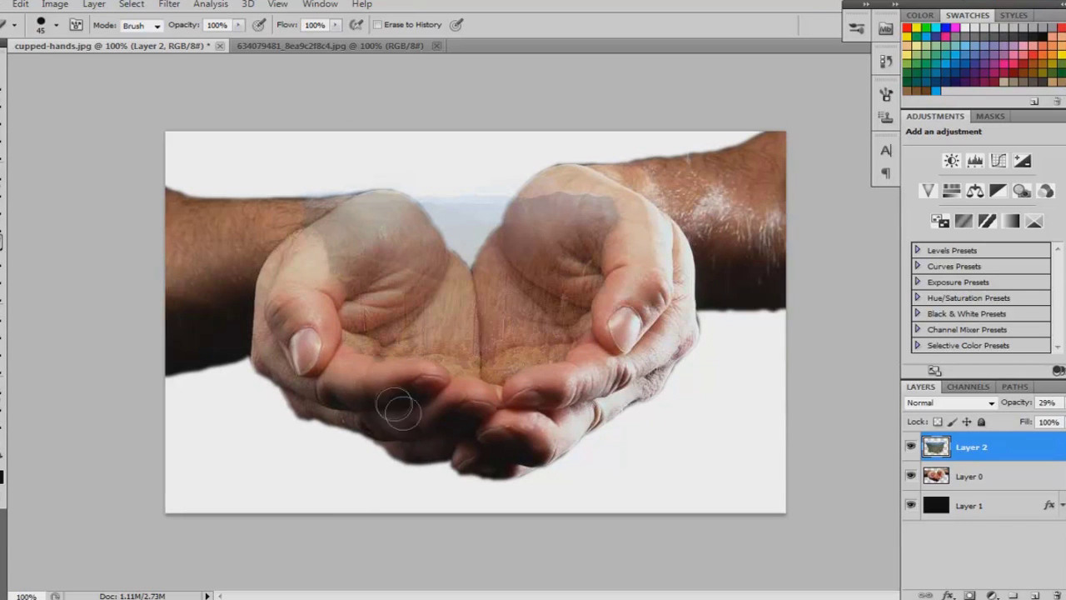
mouse_move(300, 194)
left_mouse_down()
mouse_move(567, 190)
mouse_move(619, 214)
mouse_move(539, 206)
left_mouse_up()
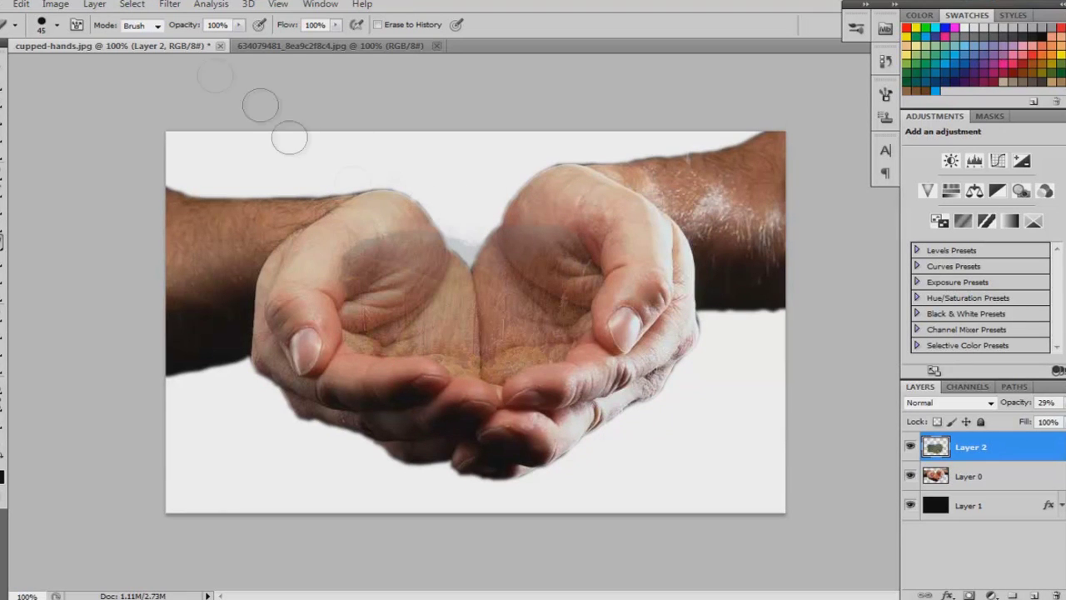
key("bracketleft")
key("bracketleft")
key("bracketleft")
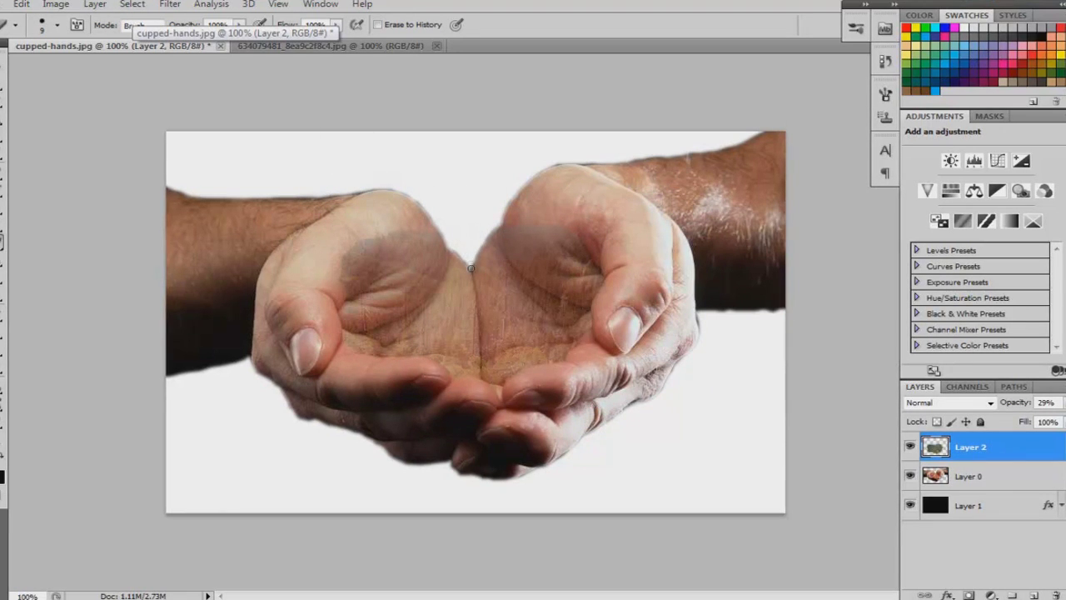
key("v")
key("0")
key("e")
key("bracketright")
key("bracketright")
key("bracketright")
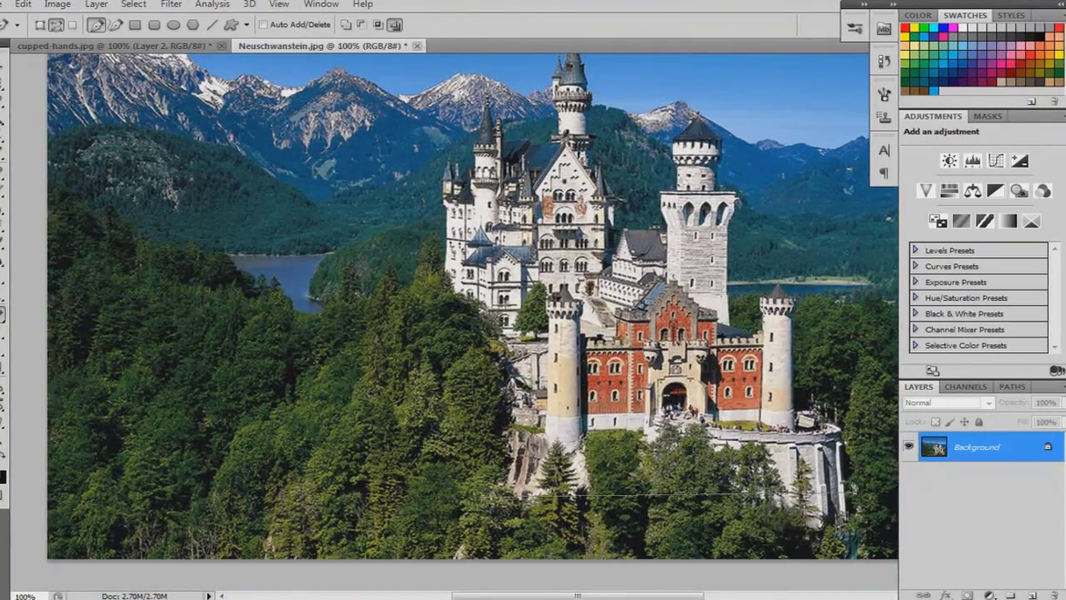
- Trace a Pen outline around the Neuschwanstein castle
left_click(846, 435)
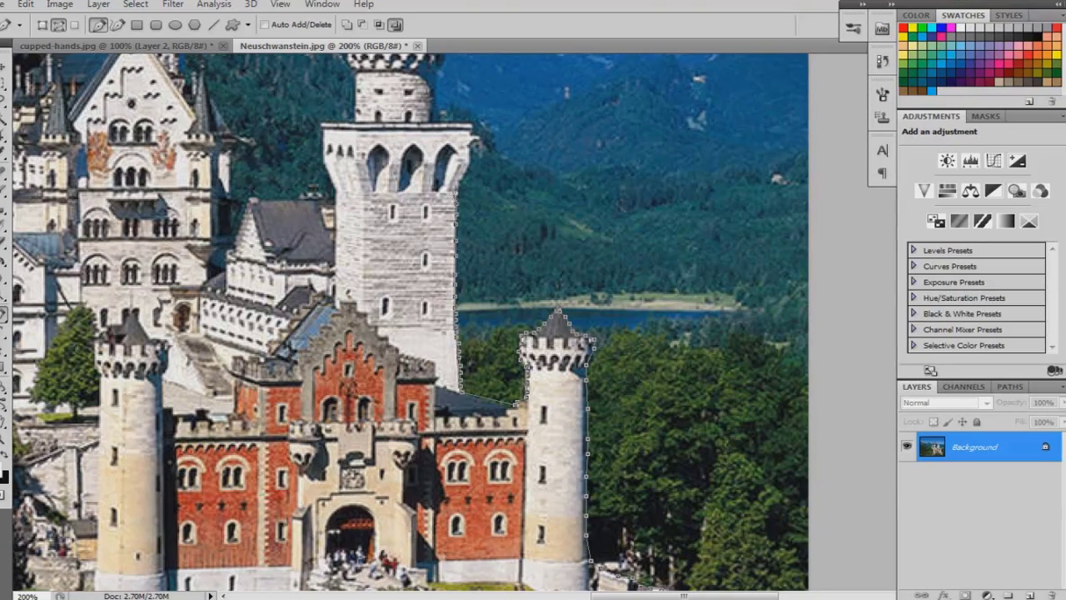
scroll(446, 269, "up", 5)
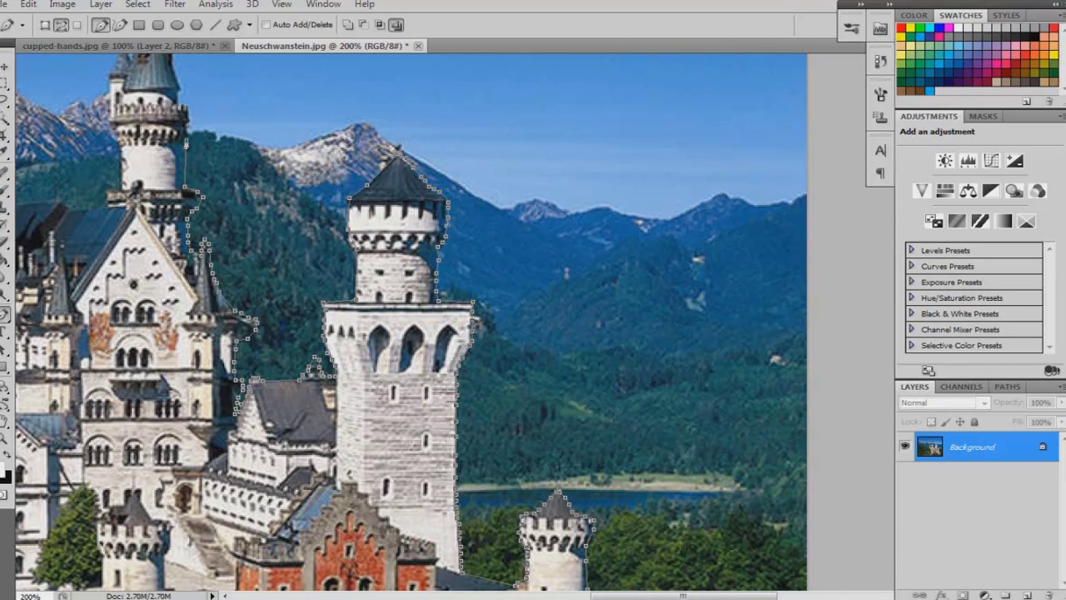
scroll(187, 142, "up", 3)
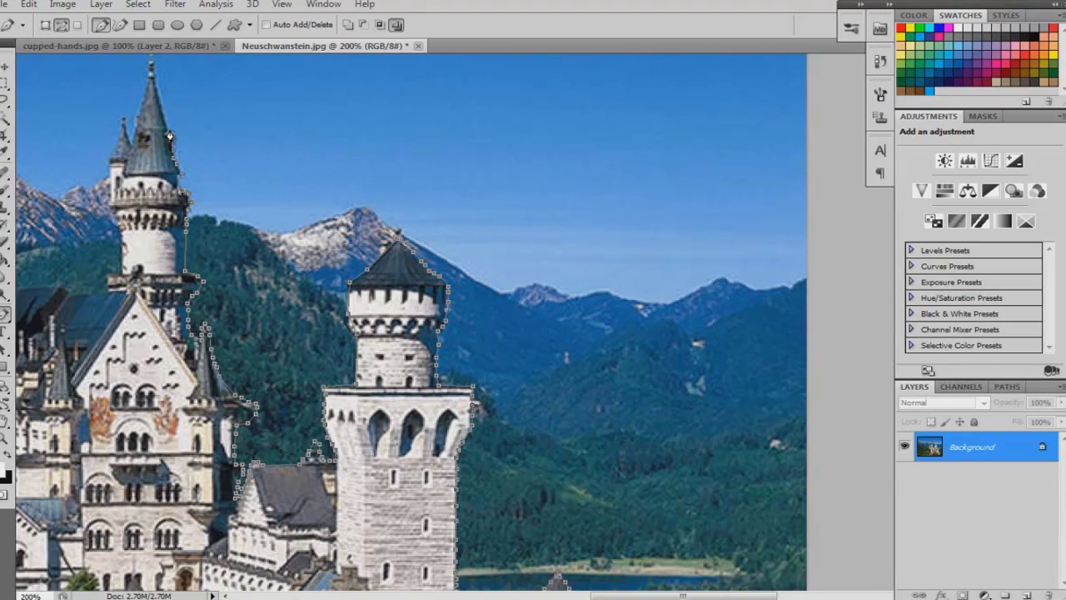
scroll(169, 136, "up", 2)
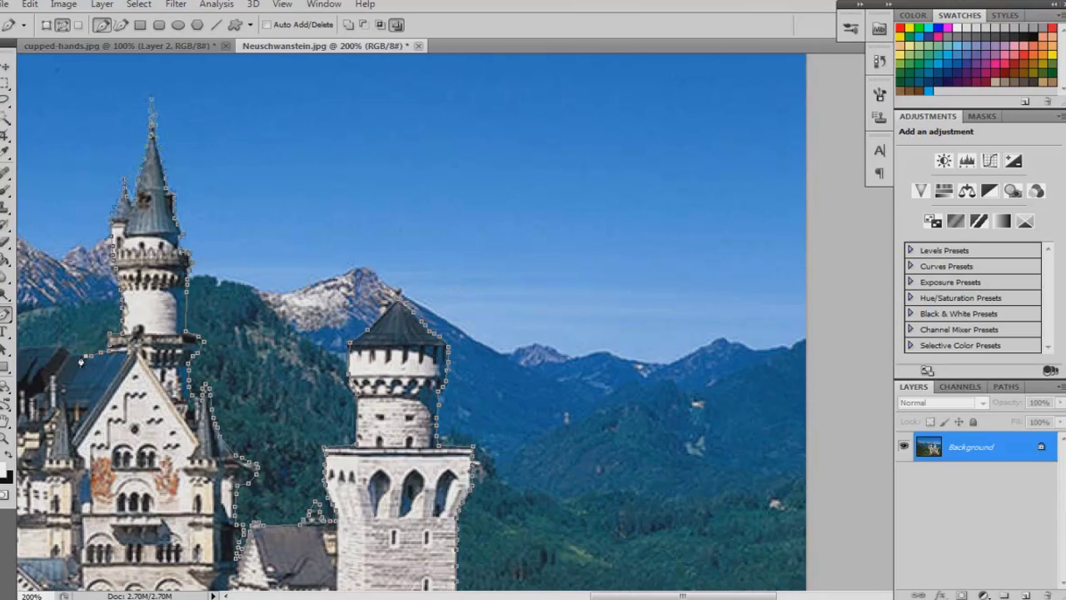
key("ctrl+z")
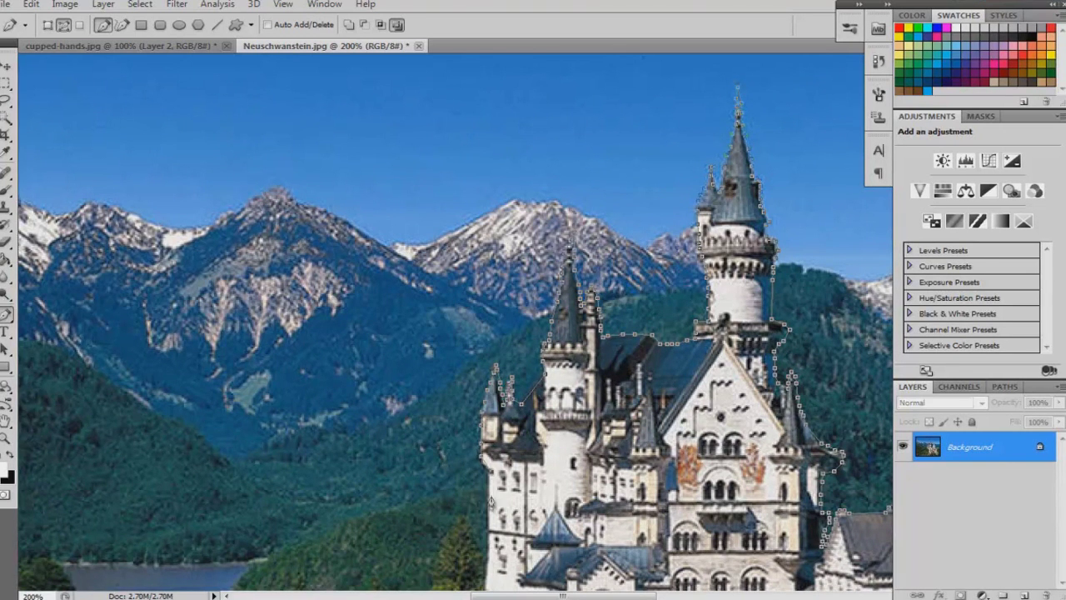
scroll(491, 499, "down", 2)
scroll(454, 321, "down", 4)
scroll(454, 320, "down", 3)
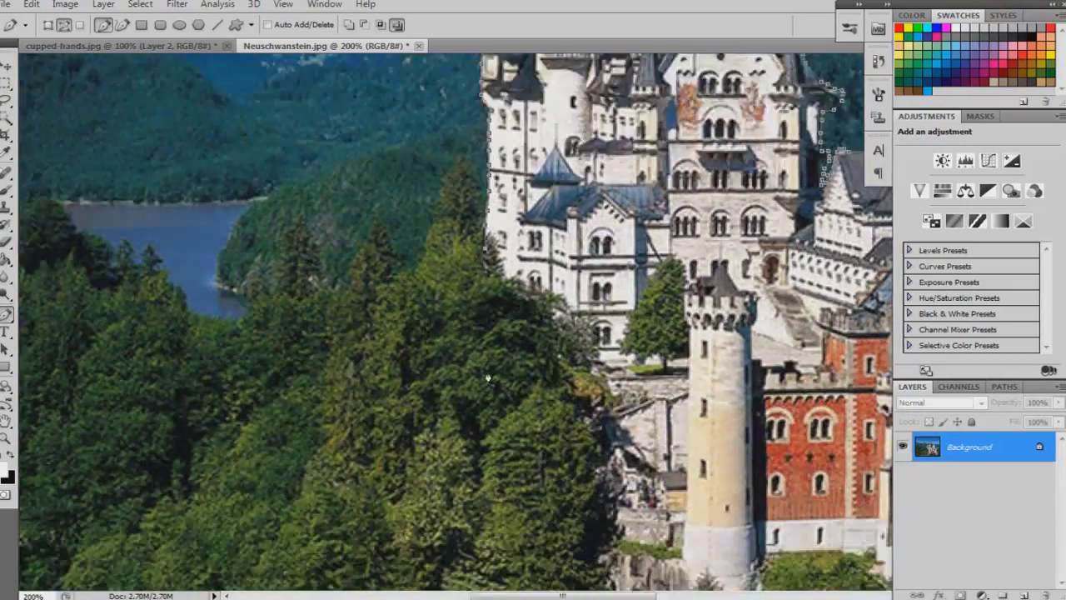
- Convert the castle outline into a selection with a 2 px feather radius
key("ctrl+minus")
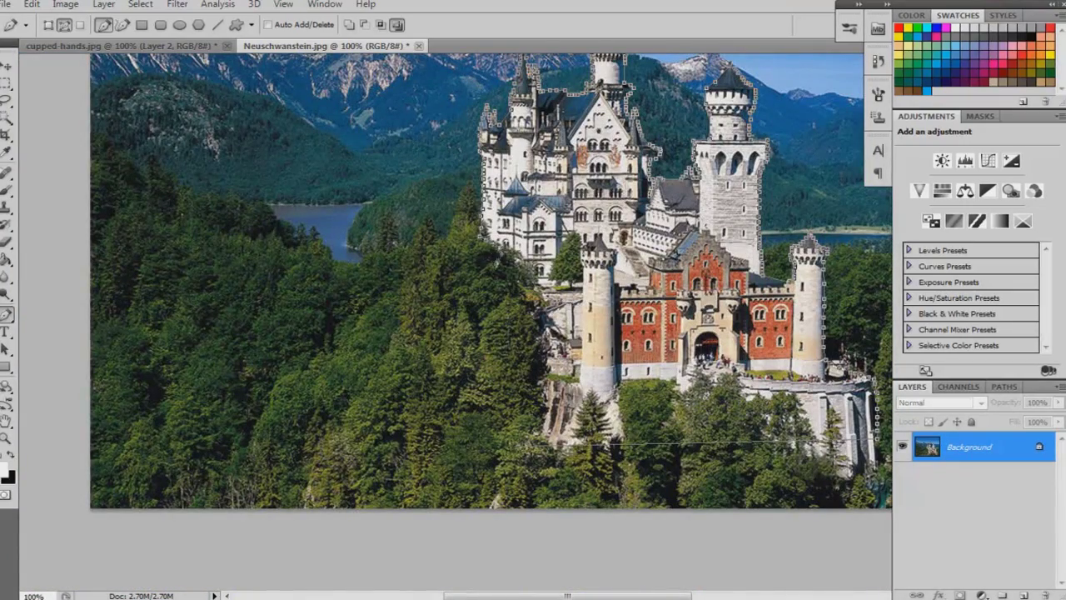
right_click(534, 383)
left_click(583, 433)
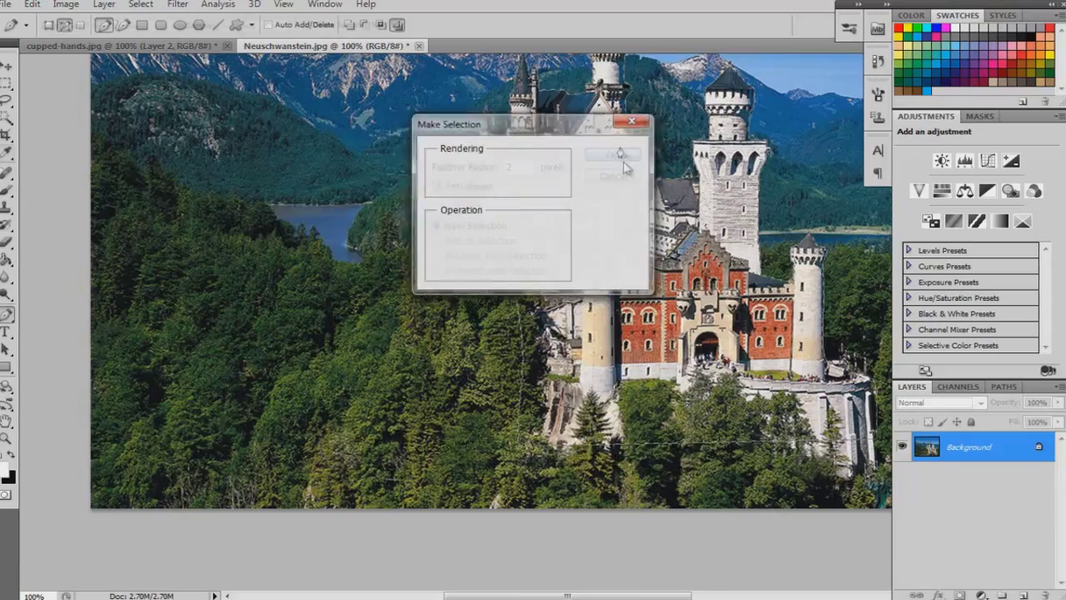
key("Return")
key("ctrl+minus")
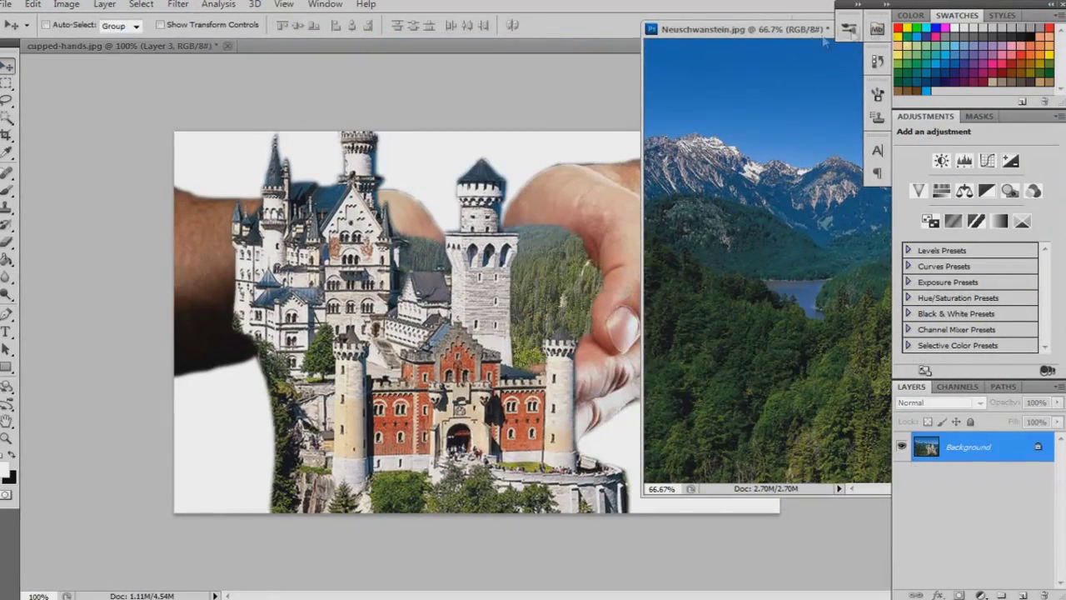
- Make a selection from the traced castle outline
left_click_drag(856, 30, 611, 30)
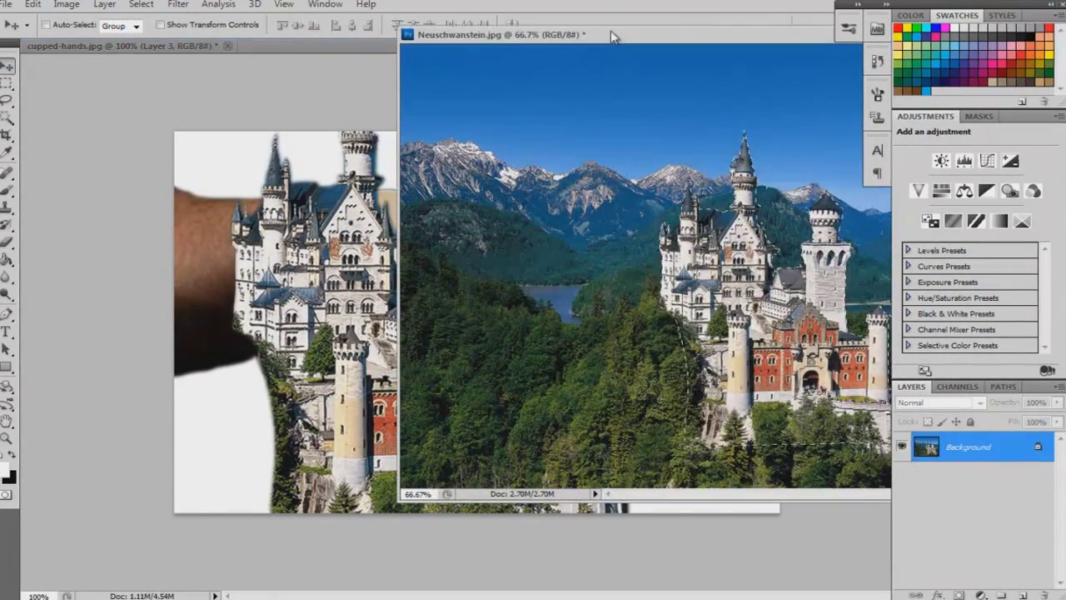
key("p")
right_click(688, 370)
left_click(733, 442)
key("Return")
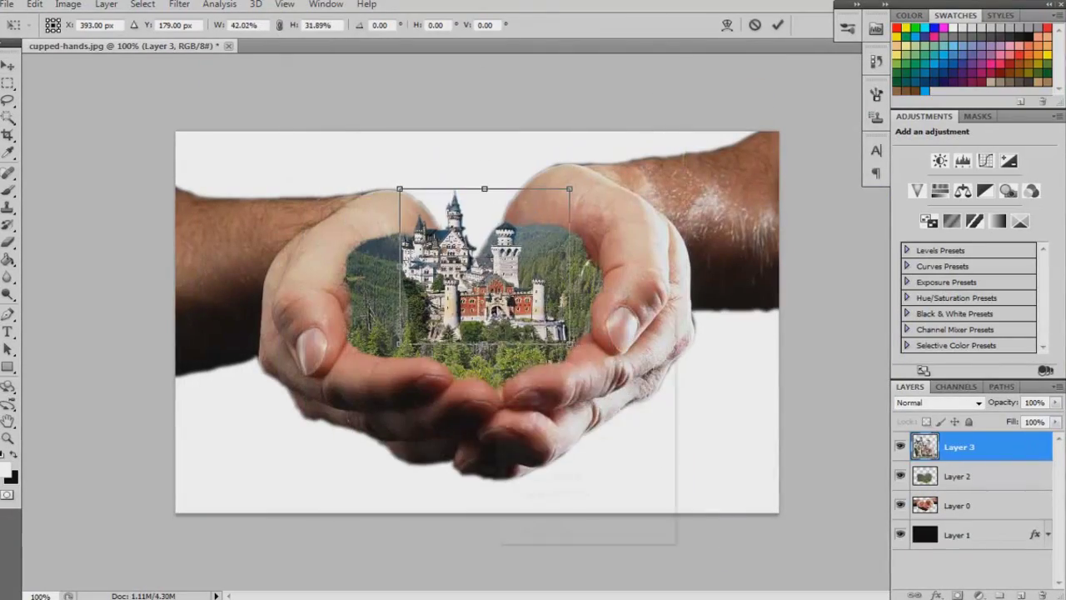
- Flip the castle upright, then scale and position it within the cupped hands
left_click(577, 543)
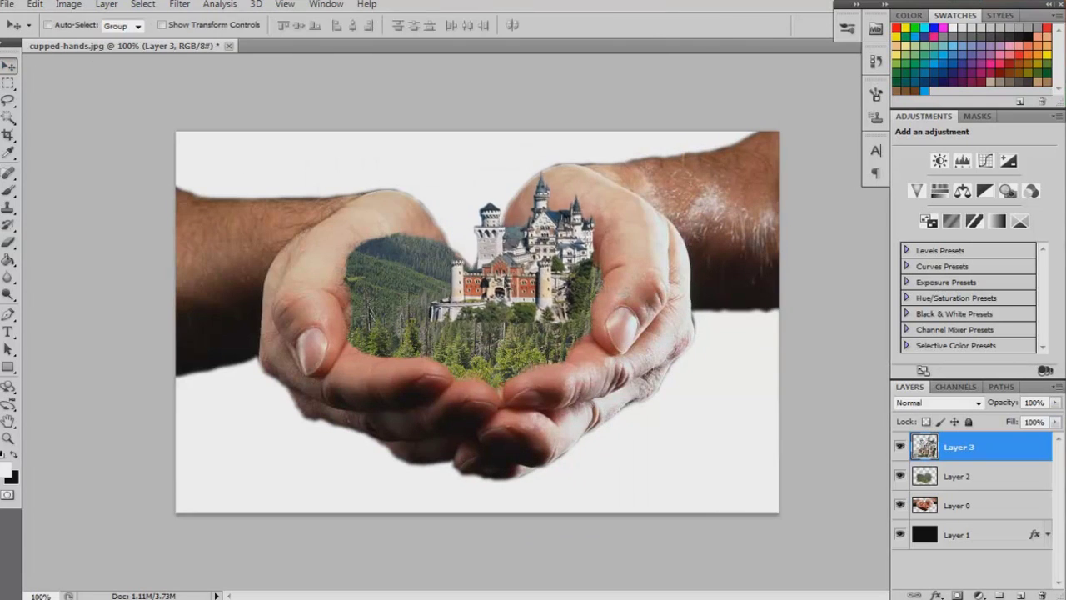
left_click_drag(394, 140, 426, 131)
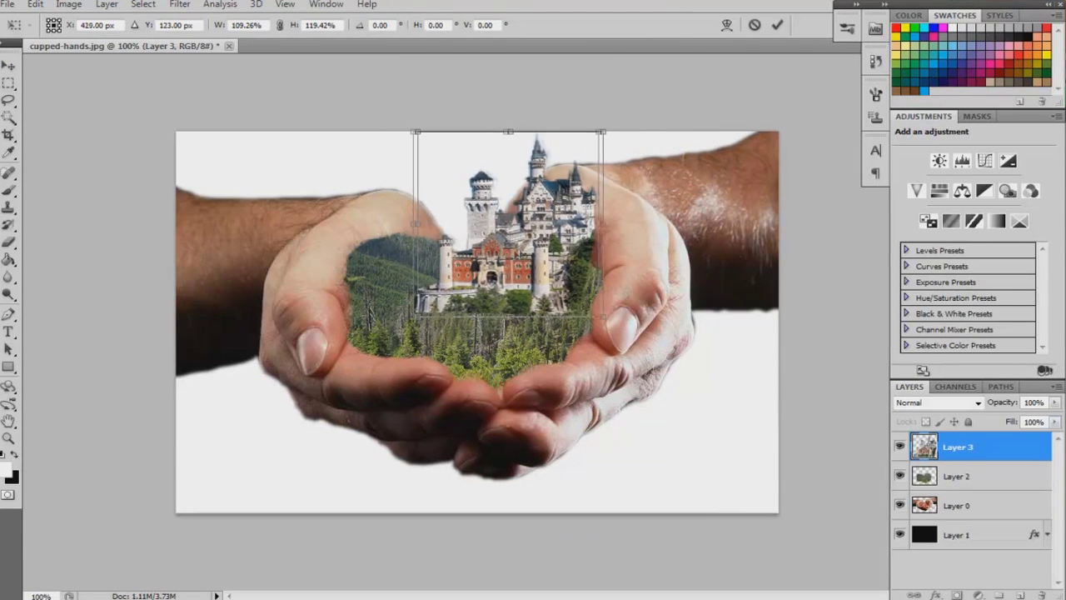
left_click(9, 65)
key("Return")
- Clone-stamp forest over the area near the castle's base
key("alt+bracketleft")
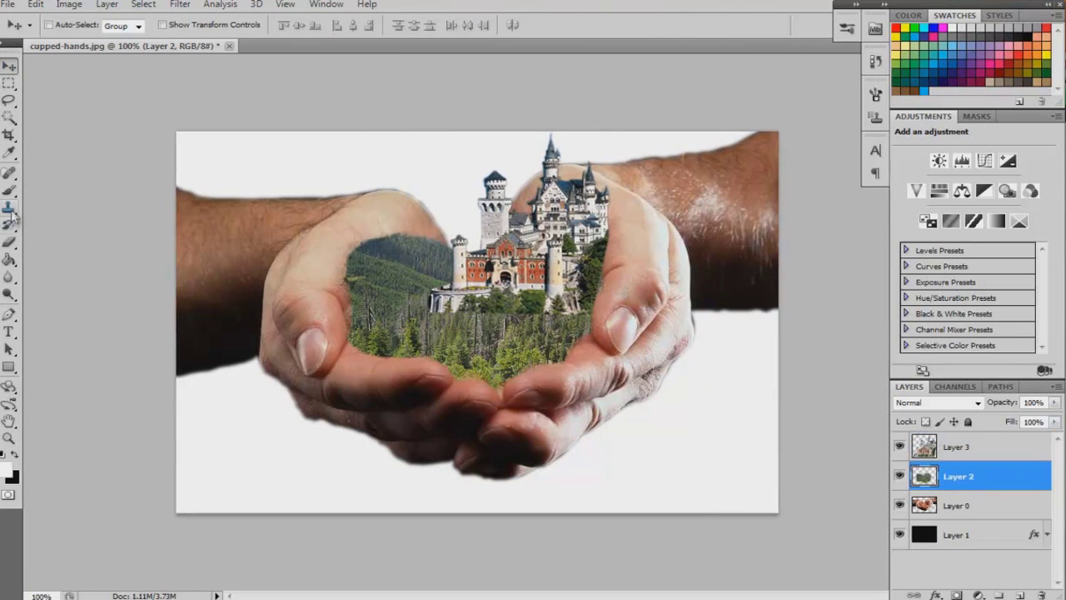
left_click(9, 208)
key("alt+bracketright")
left_click_drag(450, 315, 460, 307)
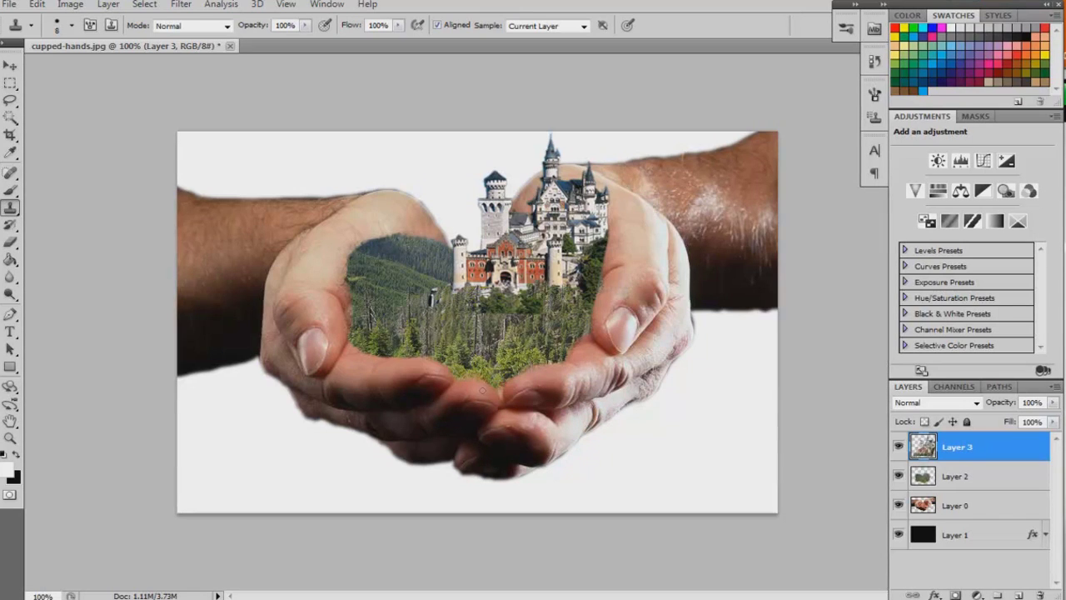
key("v")
left_click(8, 4)
left_click(38, 35)
- Bring in the waterfall, scale it down and place it near the castle at 71% opacity
double_click(333, 105)
left_click_drag(417, 292, 493, 325)
key("ctrl+t")
left_click_drag(249, 202, 406, 291)
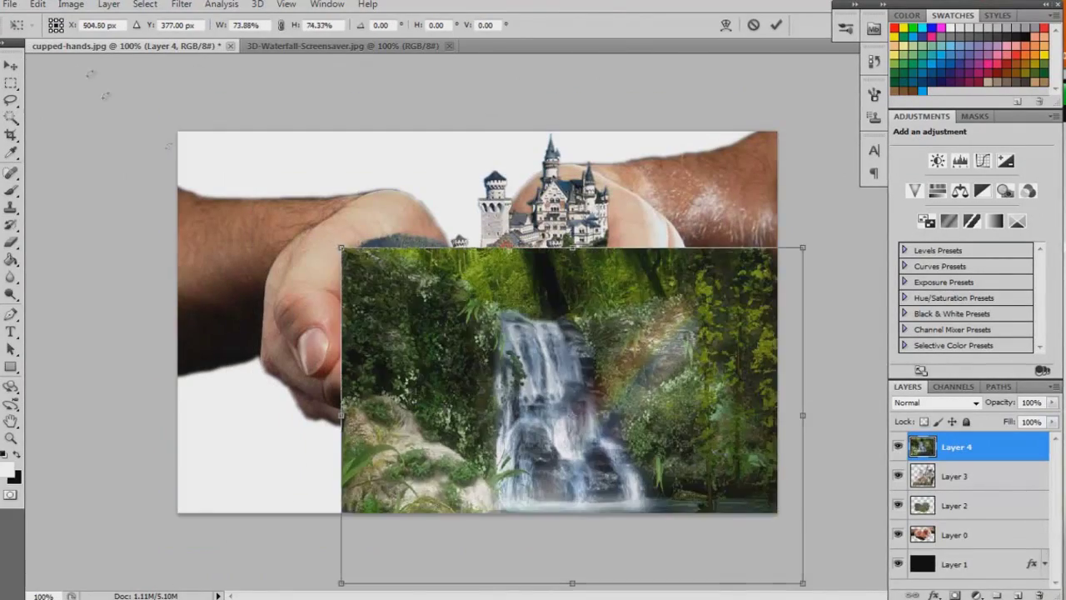
left_click(394, 221)
left_click_drag(544, 320, 399, 214)
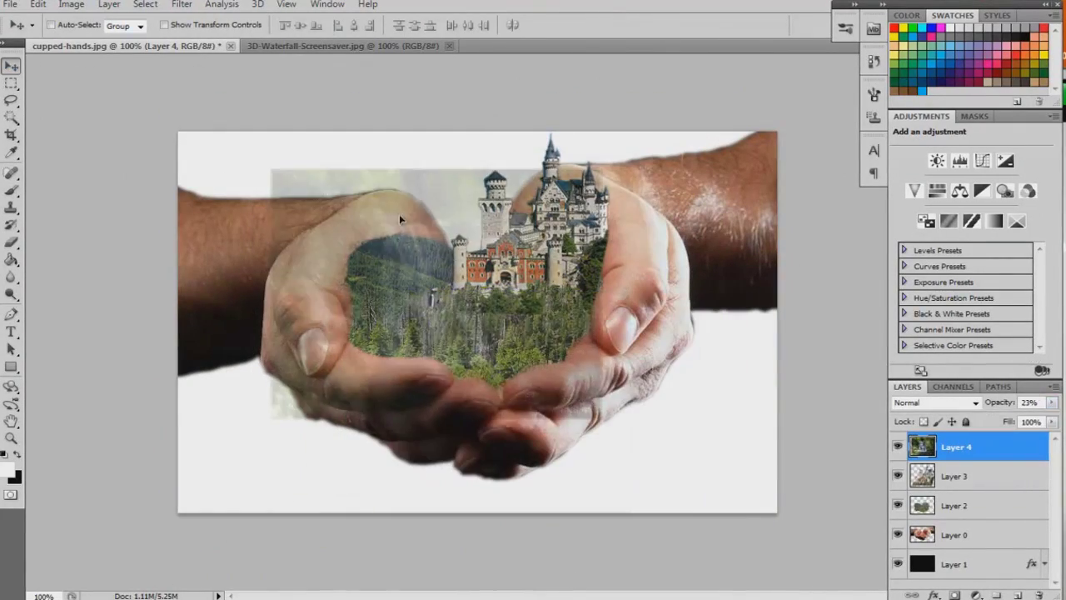
left_click(1051, 402)
mouse_move(1048, 420)
left_mouse_down()
mouse_move(1018, 420)
mouse_move(1033, 421)
left_mouse_up()
left_click_drag(437, 284, 430, 272)
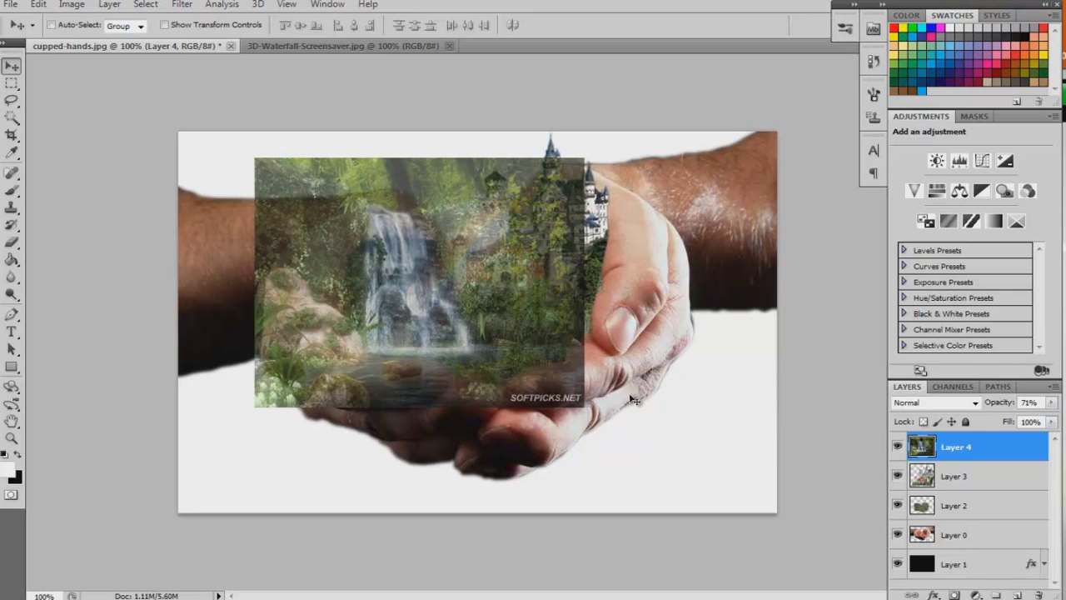
key("ctrl+t")
left_click_drag(584, 407, 562, 360)
key("Return")
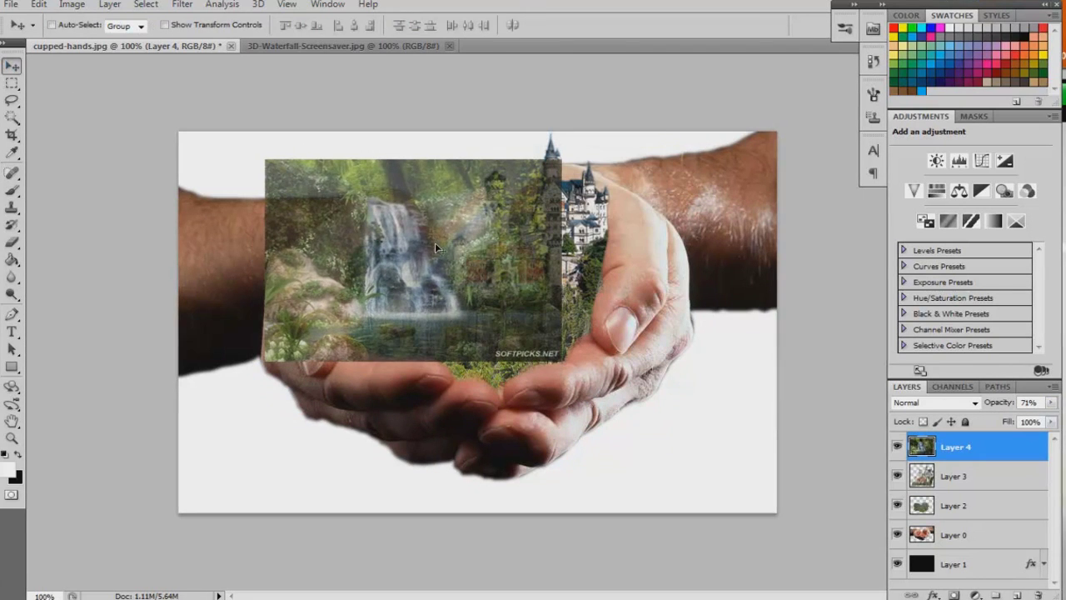
- Erase the waterfall's edges and the parts covering the castle, then restore full opacity
key("e")
mouse_move(292, 162)
left_mouse_down()
mouse_move(300, 358)
mouse_move(466, 349)
mouse_move(545, 145)
mouse_move(428, 117)
mouse_move(309, 167)
mouse_move(369, 155)
mouse_move(342, 175)
left_mouse_up()
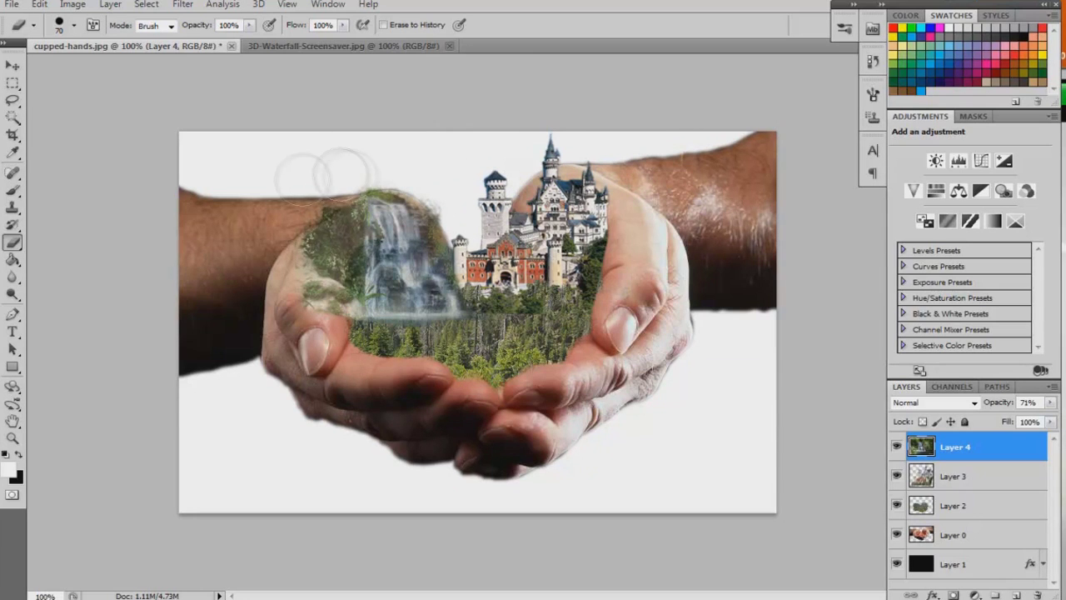
mouse_move(274, 158)
left_mouse_down()
mouse_move(391, 137)
mouse_move(542, 350)
mouse_move(458, 175)
mouse_move(332, 150)
mouse_move(349, 349)
mouse_move(524, 354)
mouse_move(399, 328)
mouse_move(460, 220)
left_mouse_up()
mouse_move(439, 173)
left_mouse_down()
mouse_move(342, 192)
mouse_move(341, 313)
mouse_move(380, 167)
mouse_move(375, 176)
left_mouse_up()
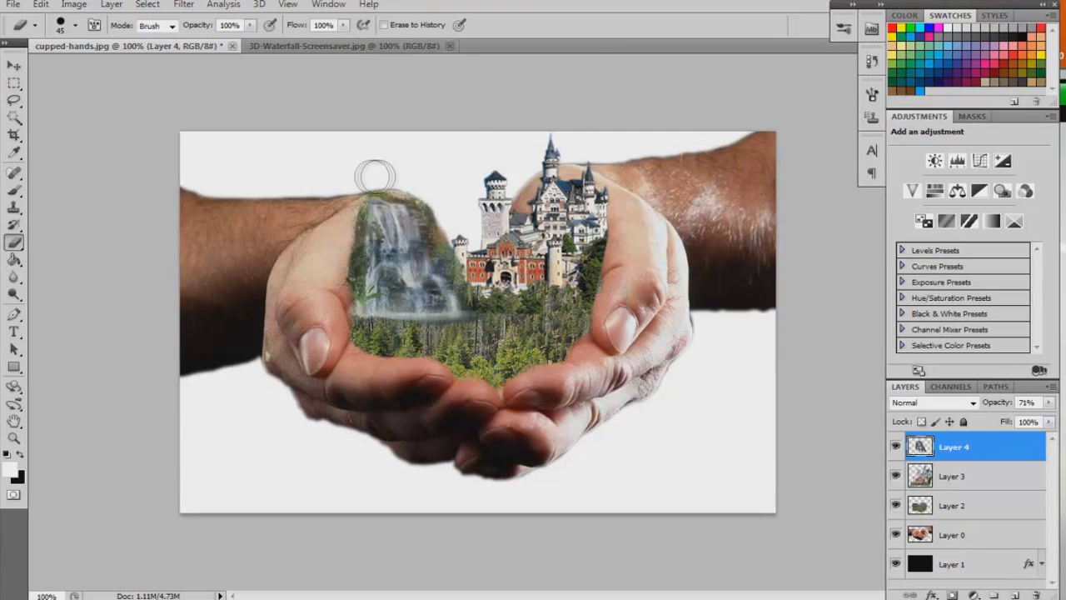
left_click(14, 65)
key("0")
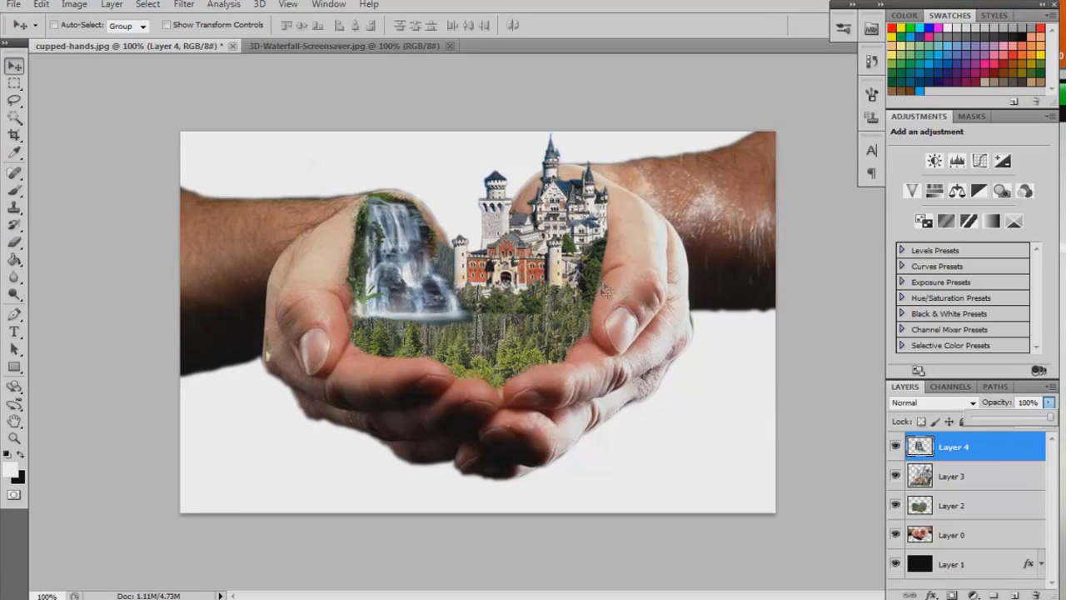
key("e")
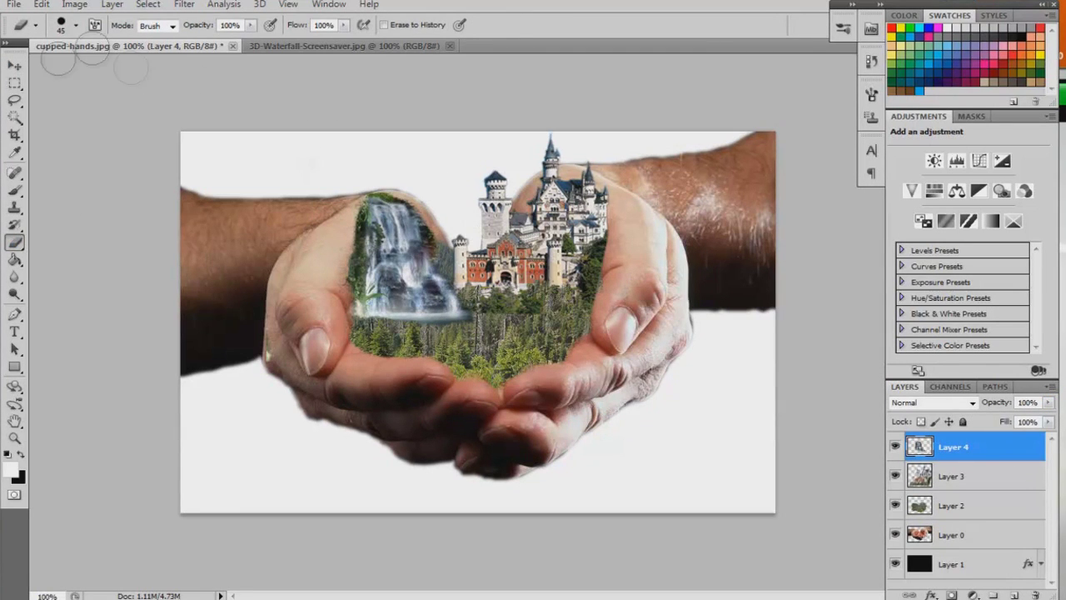
- Move the waterfall layer beneath the forest and erase forest covering the lower cascade
key("v")
left_click_drag(953, 446, 982, 516)
left_click(958, 476)
key("e")
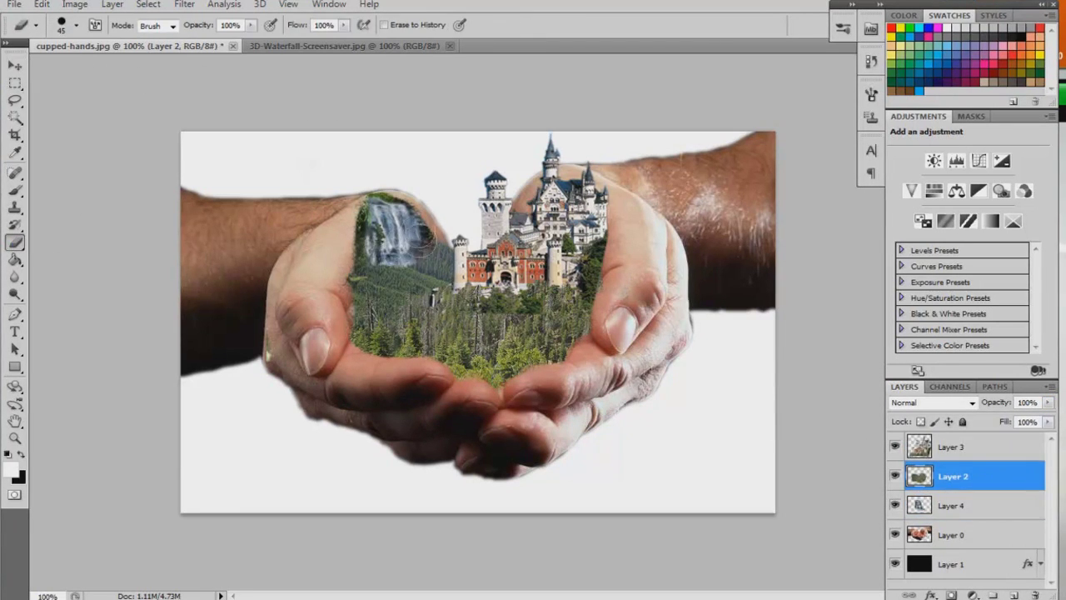
mouse_move(1047, 402)
left_mouse_down()
mouse_move(1009, 422)
mouse_move(1050, 421)
left_mouse_up()
left_click_drag(441, 315, 371, 239)
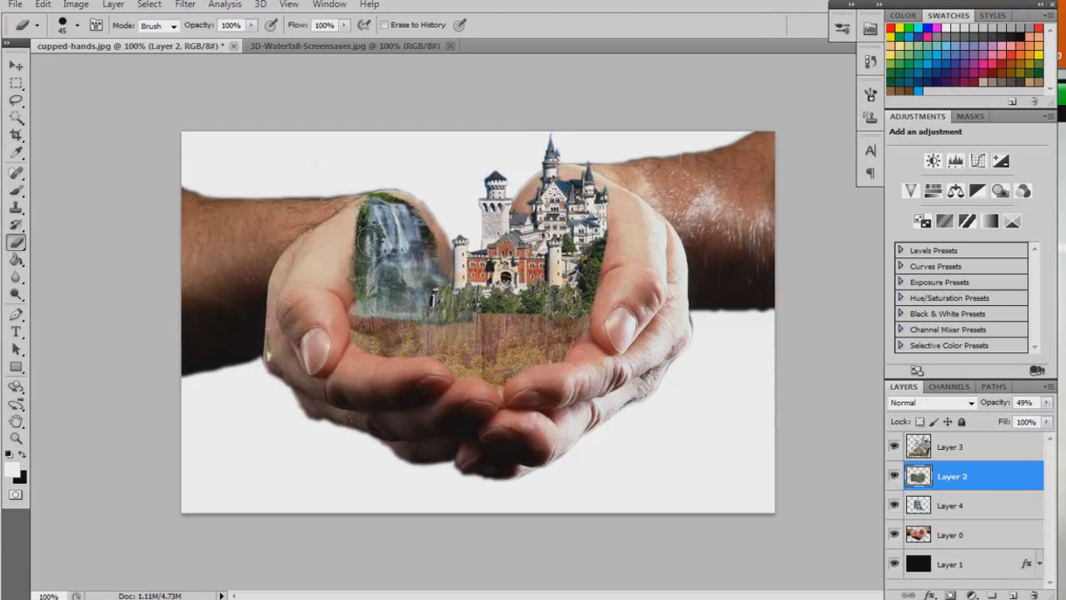
left_click_drag(1017, 423, 1051, 423)
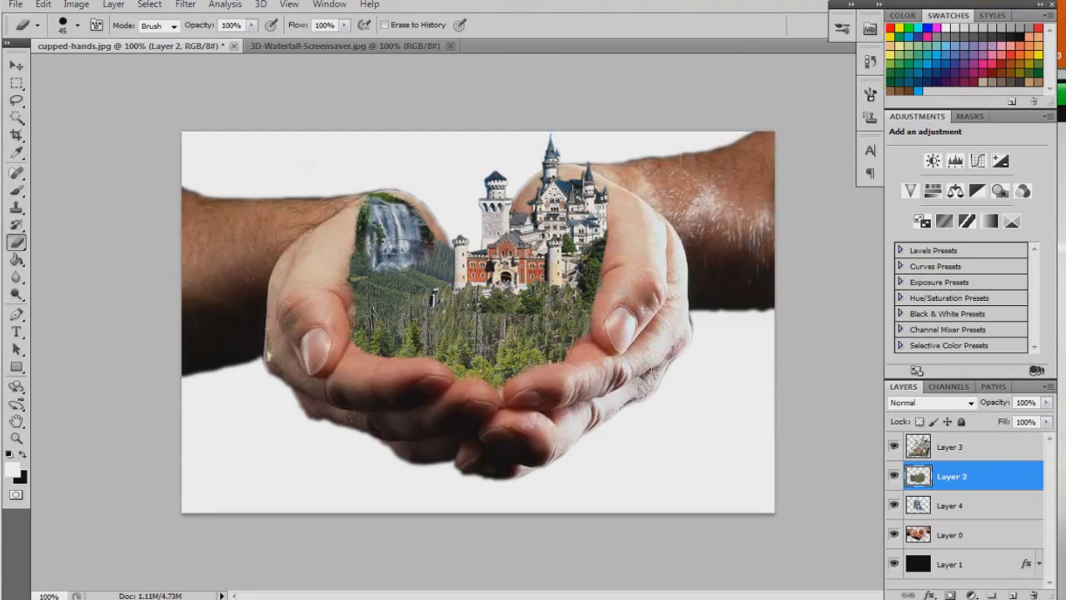
- Boost the waterfall layer's saturation by +19 with a clipped Hue/Saturation layer, merged down
key("v")
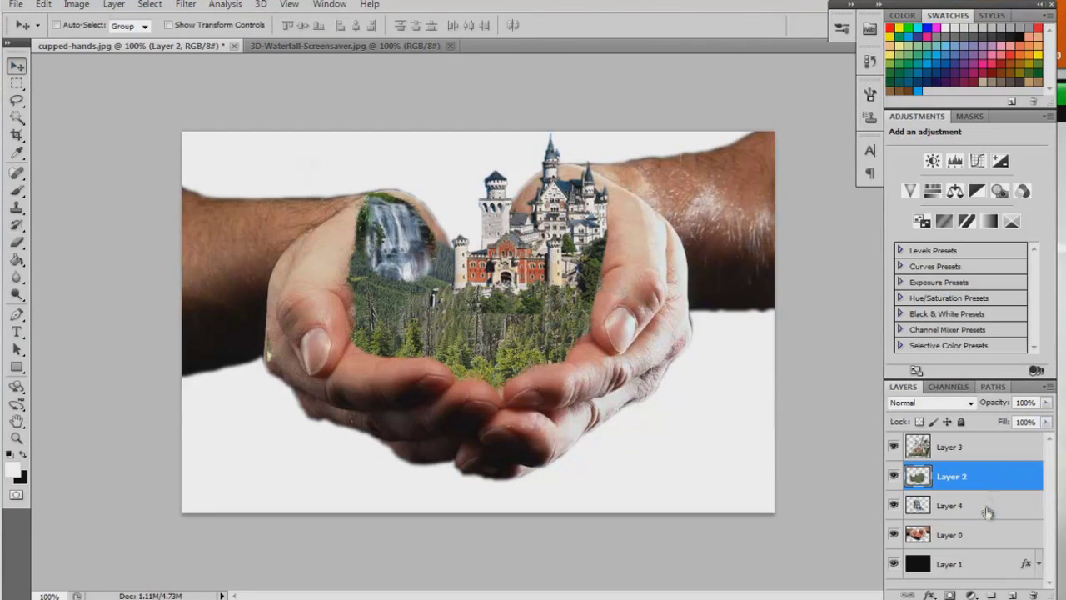
left_click(987, 505)
left_click(954, 191)
left_click_drag(966, 227, 982, 228)
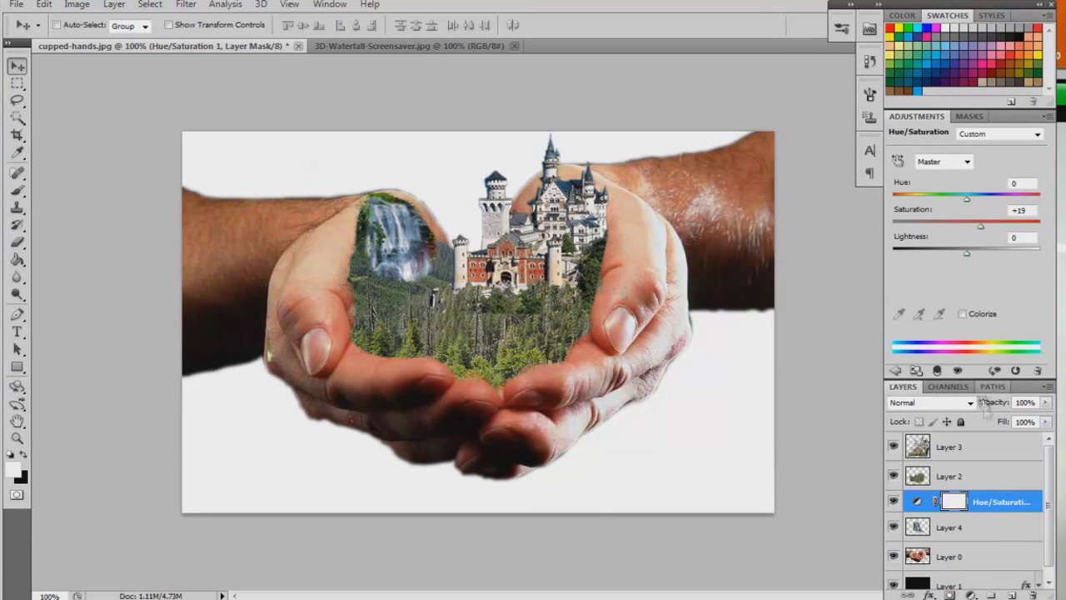
key("ctrl+alt+g")
key("ctrl+e")
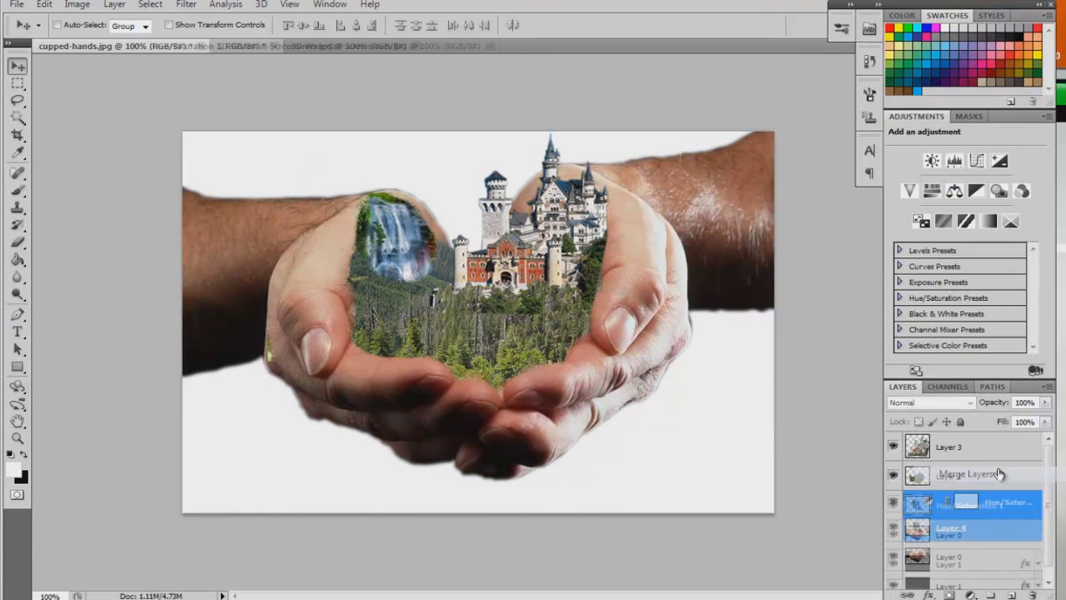
- Add a Hue/Saturation layer clipped to the forest with saturation +31
left_click(958, 476)
left_click(932, 193)
right_click(999, 472)
left_click(808, 231)
left_click_drag(966, 223, 989, 225)
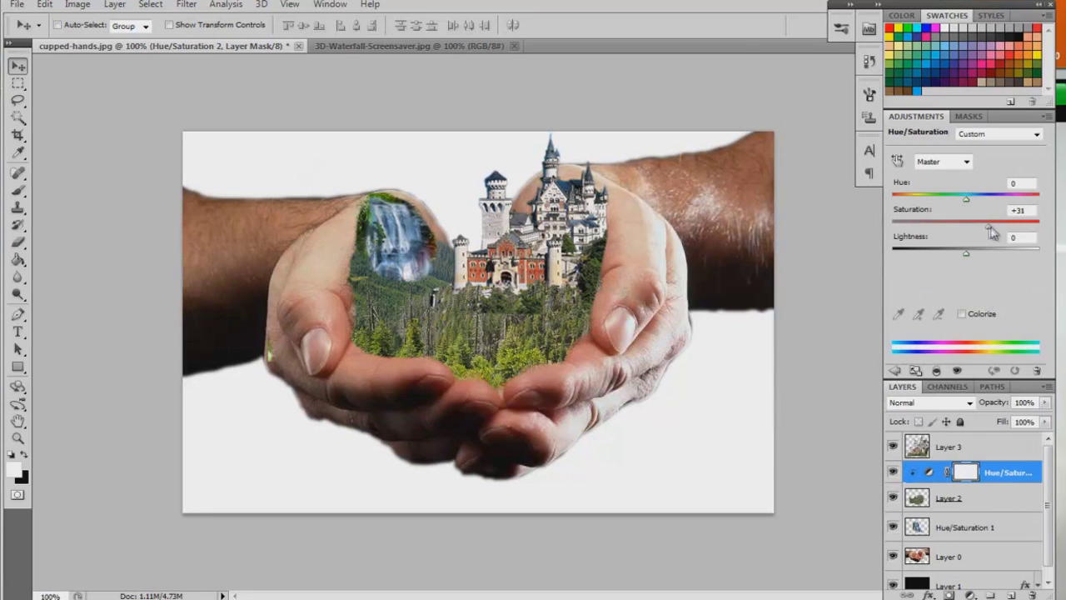
- Add a Hue/Saturation adjustment clipped to the castle layer and merge it down
left_click(949, 450)
left_click(911, 143)
right_click(999, 442)
left_click(974, 232)
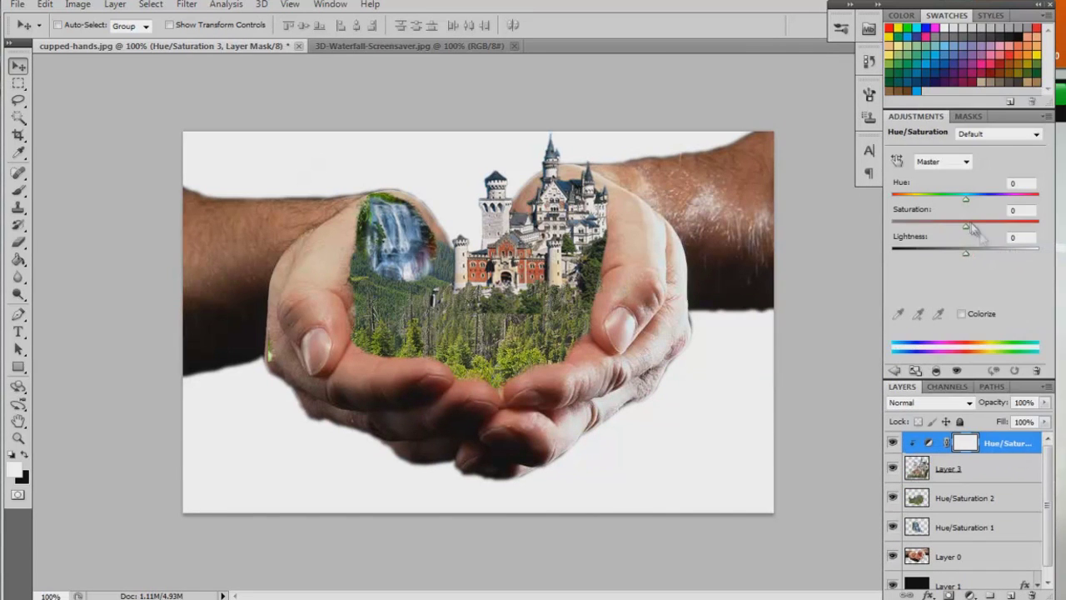
left_click(997, 470, "shift")
right_click(997, 470)
left_click(987, 425)
- Open the rock photo and trace the mossy boulder's outline with the Pen tool
left_click(17, 5)
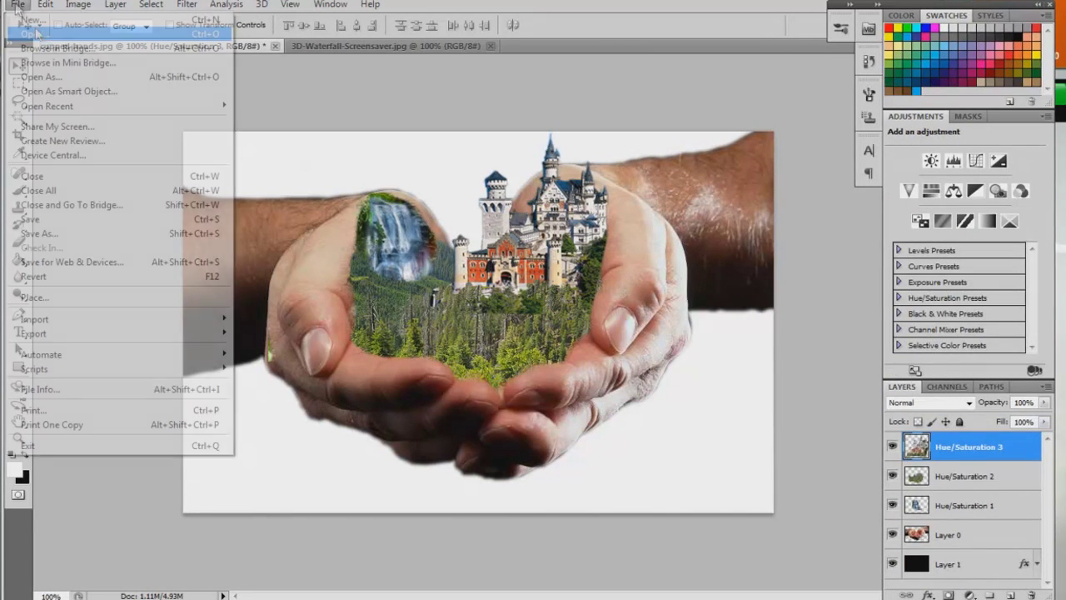
left_click(34, 33)
double_click(775, 154)
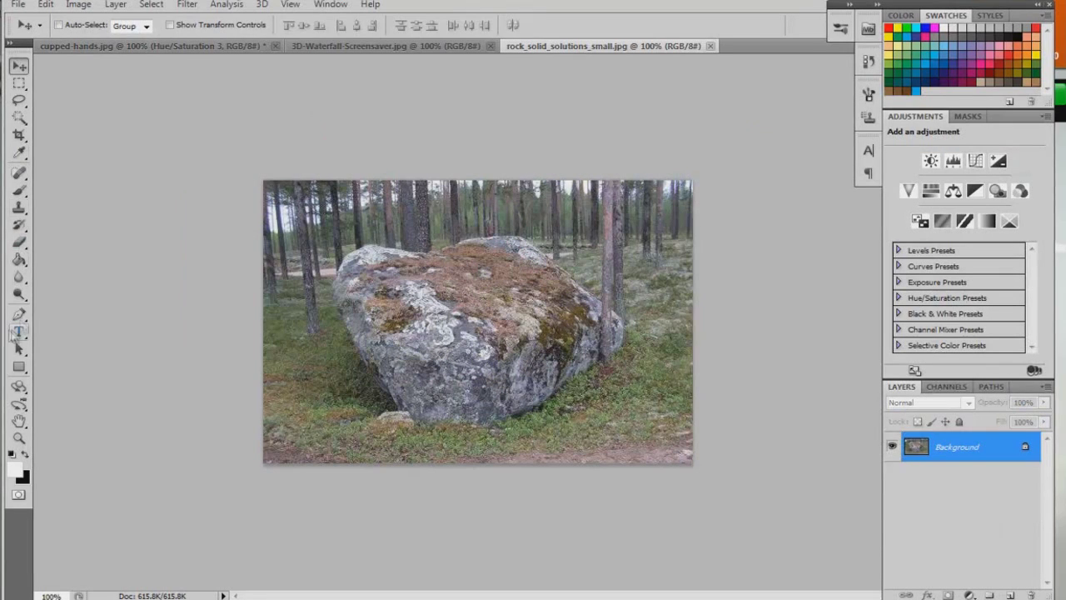
left_click(18, 315)
left_click(333, 277)
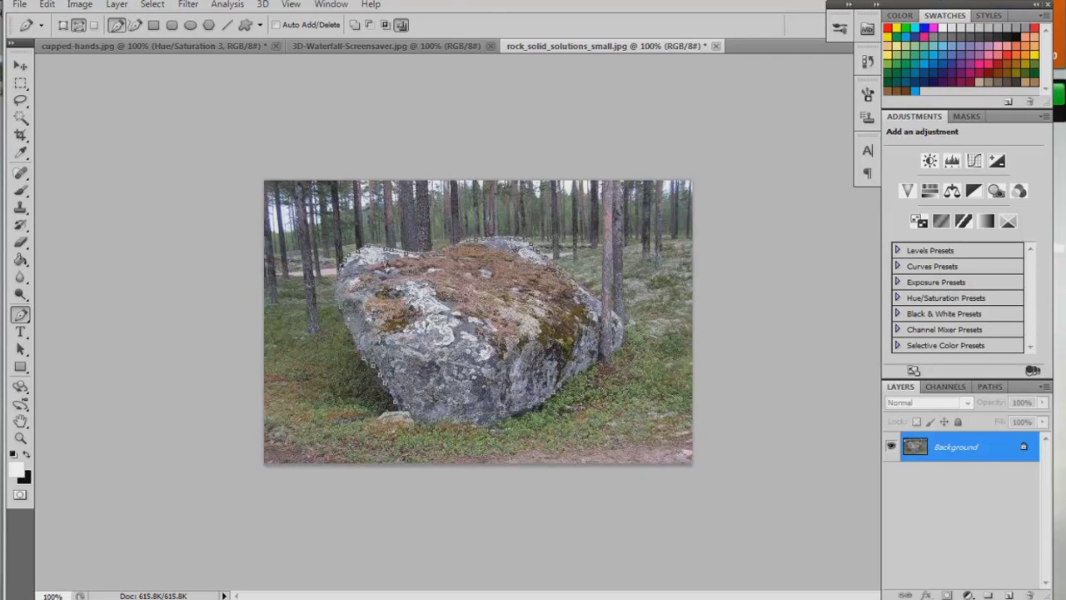
key("ctrl+plus")
key("ctrl+plus")
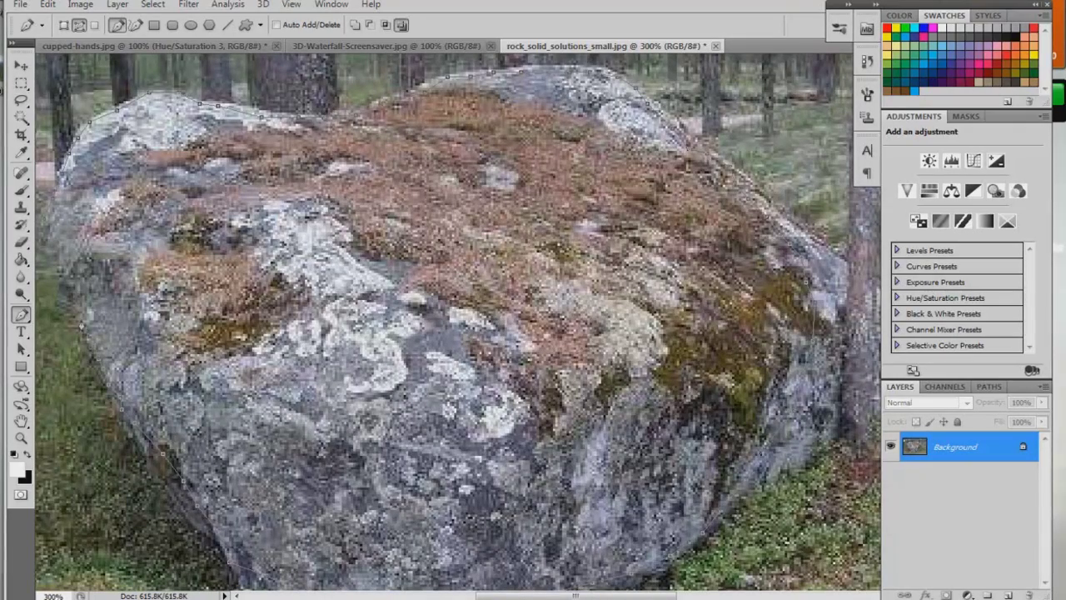
- Turn the boulder path into a selection, then close the rock photo without saving
right_click(64, 173)
left_click(214, 274)
key("Return")
key("ctrl+minus")
key("ctrl+minus")
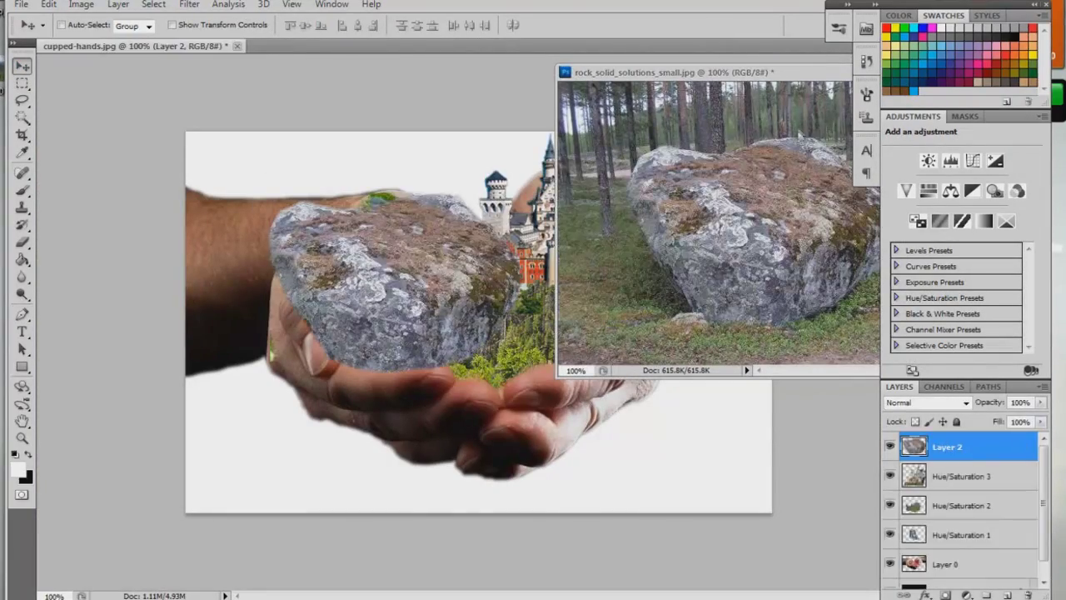
key("ctrl+w")
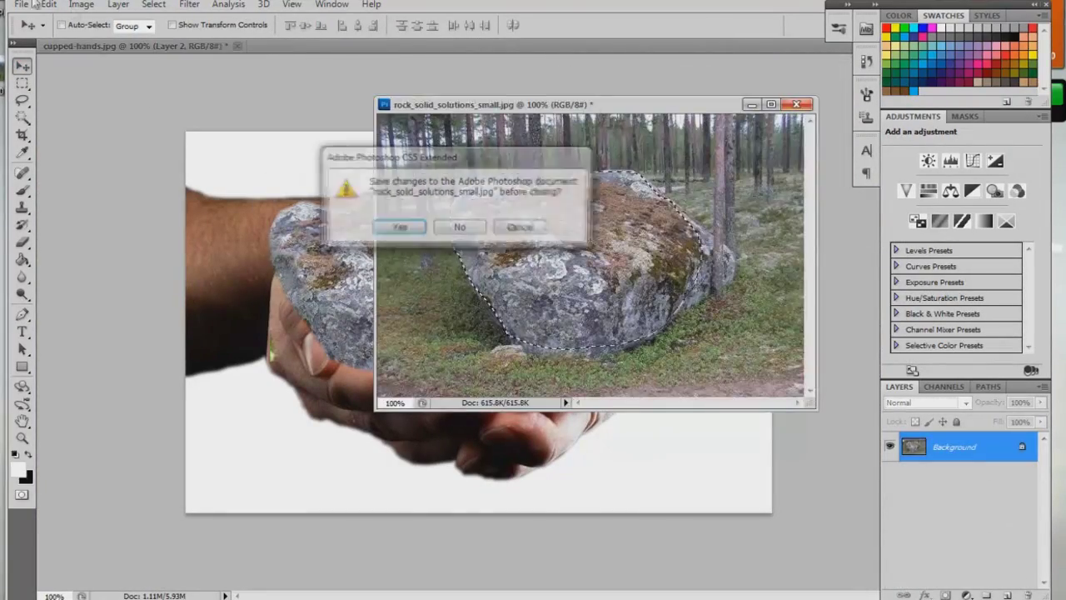
key("n")
- Scale the boulder to about 27% in the hands image and move its layer down the stack
key("ctrl+t")
left_click(947, 446)
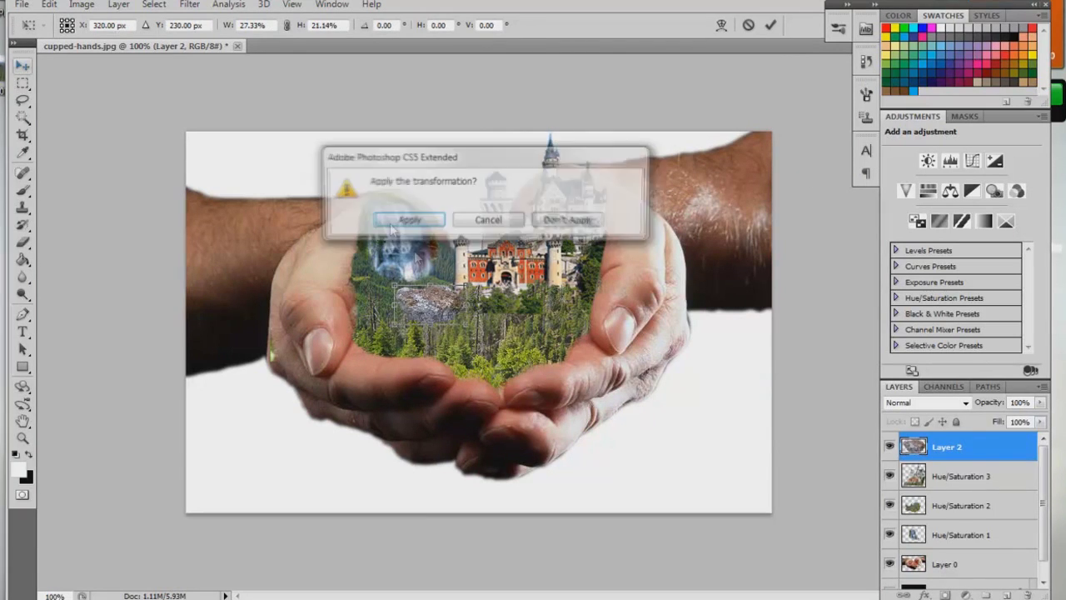
left_click(405, 219)
left_click_drag(946, 446, 947, 487)
- Reorder the boulder Layer 2 above the castle and Hue/Saturation 3 layers
left_click_drag(987, 441, 966, 441)
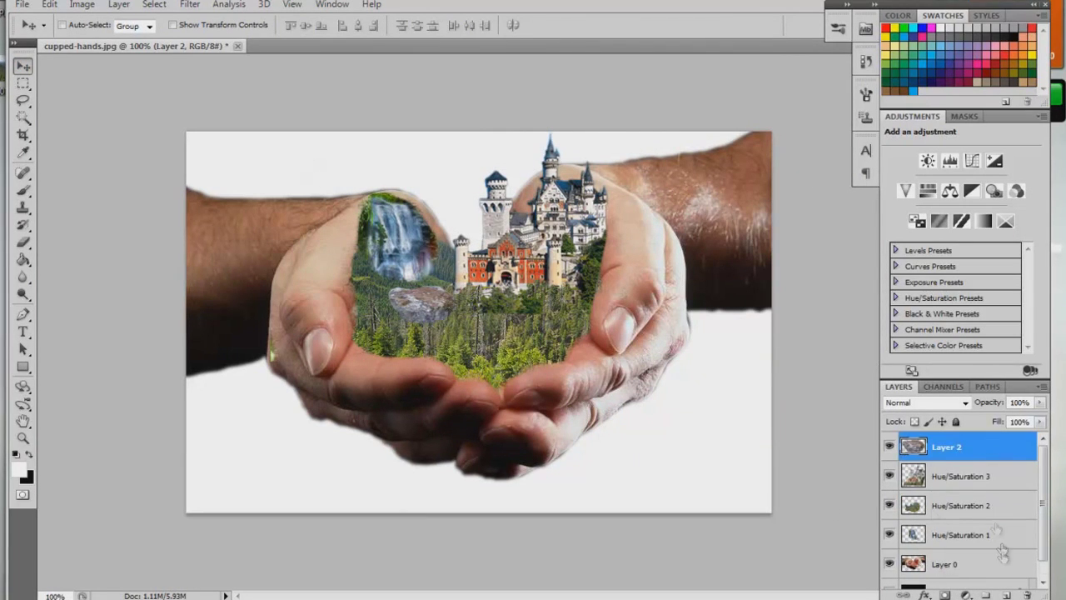
left_click(958, 475)
left_click(23, 208)
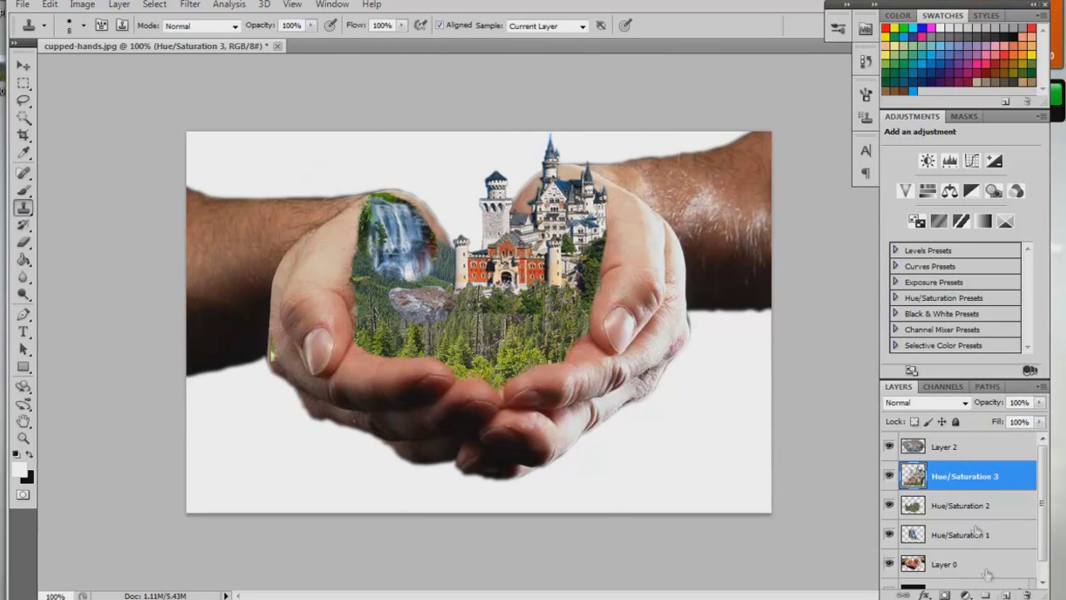
key("alt+bracketright")
left_click(984, 486)
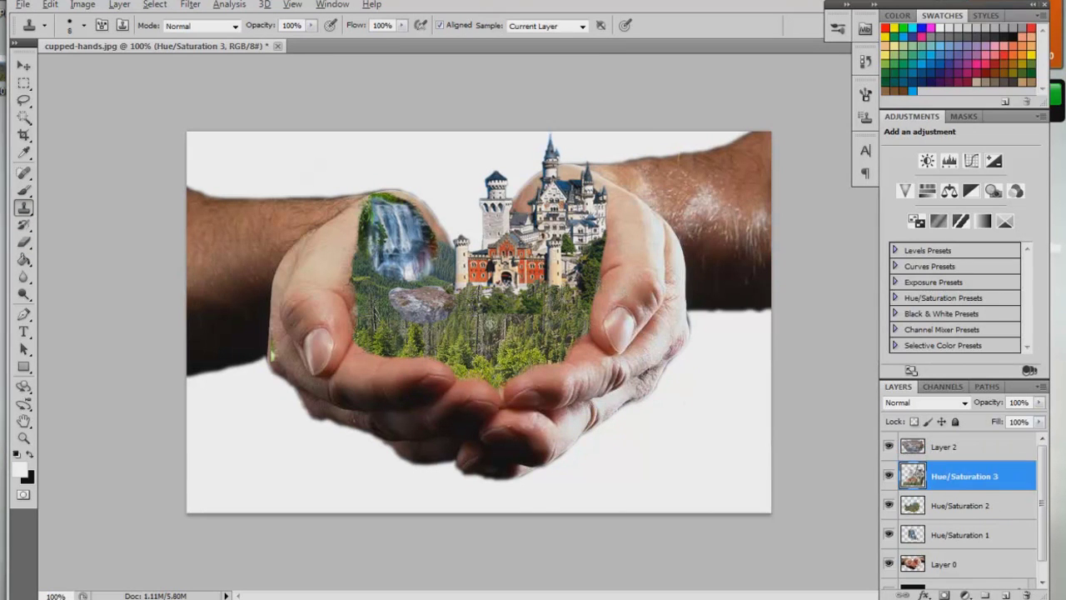
key("alt+bracketright")
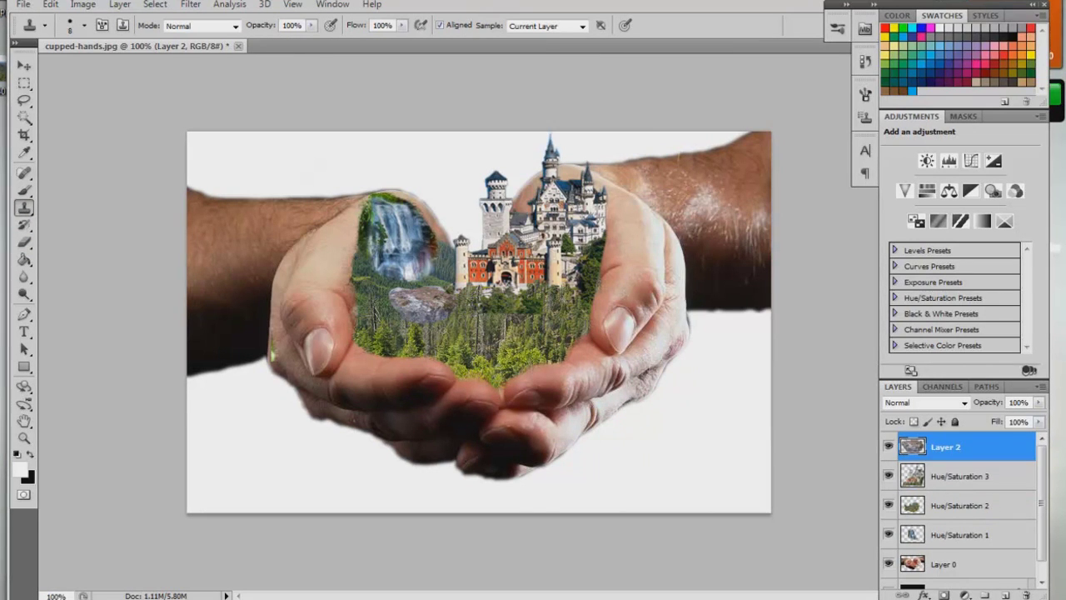
- Select Layer 2 and add a Hue/Saturation adjustment above it
key("alt+bracketleft")
key("alt+bracketleft")
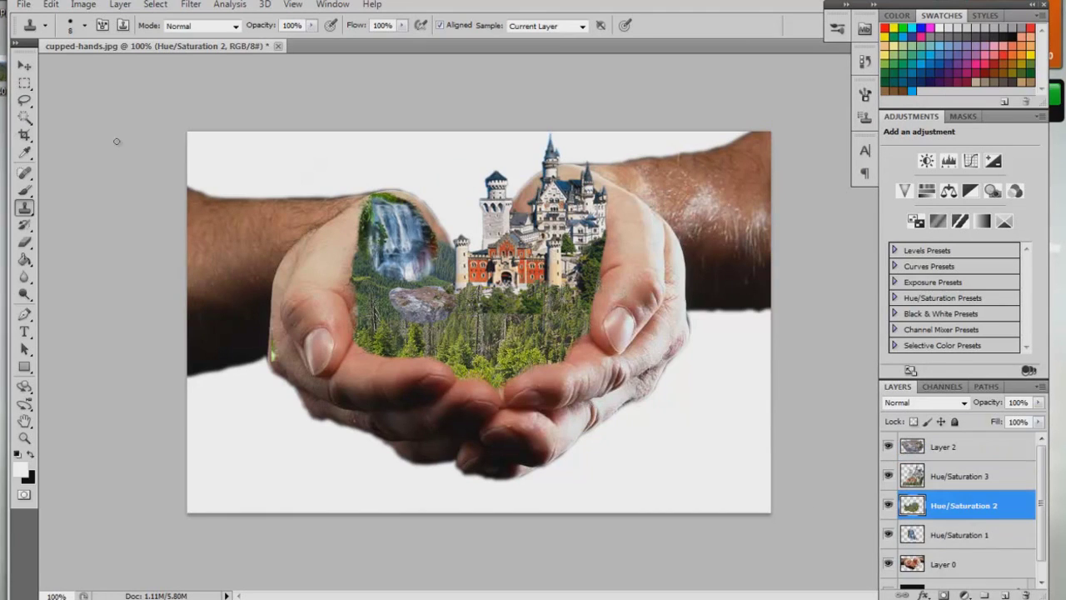
key("alt+bracketright")
key("alt+bracketright")
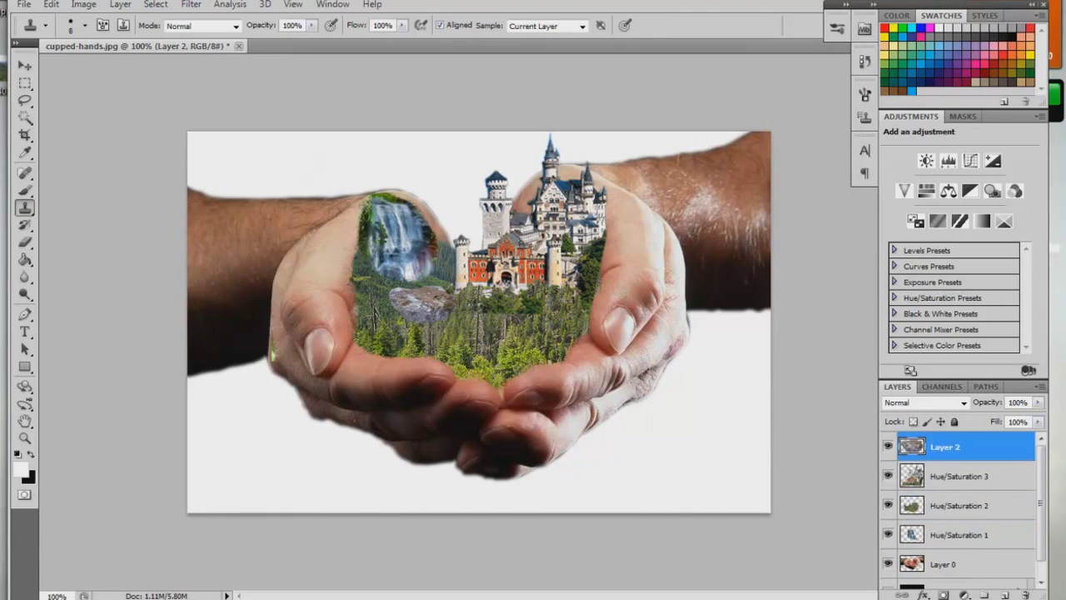
key("alt+bracketleft")
key("alt+bracketleft")
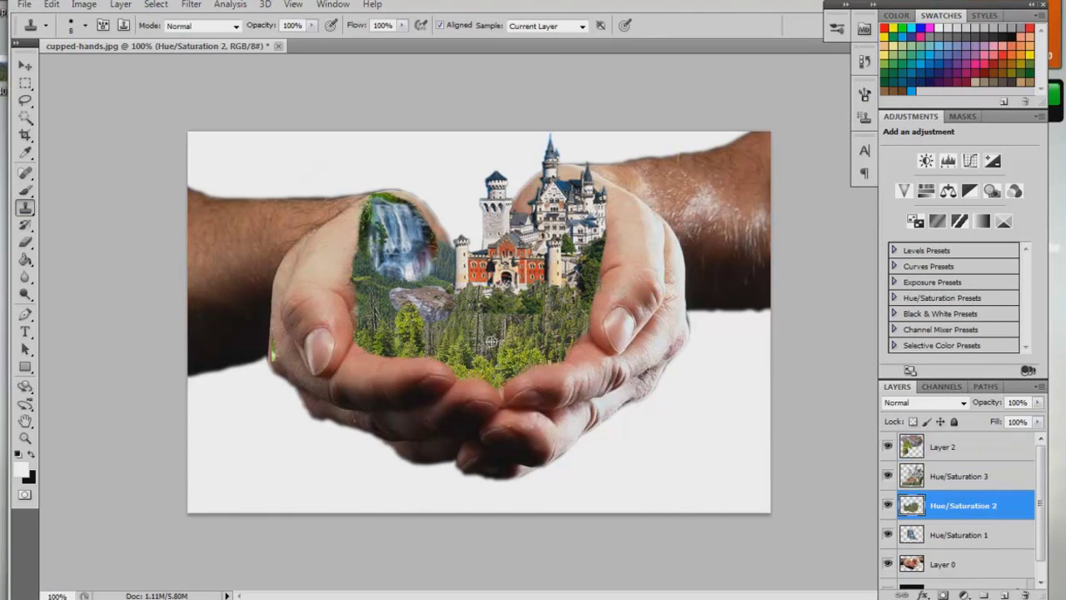
key("alt+bracketright")
key("alt+bracketright")
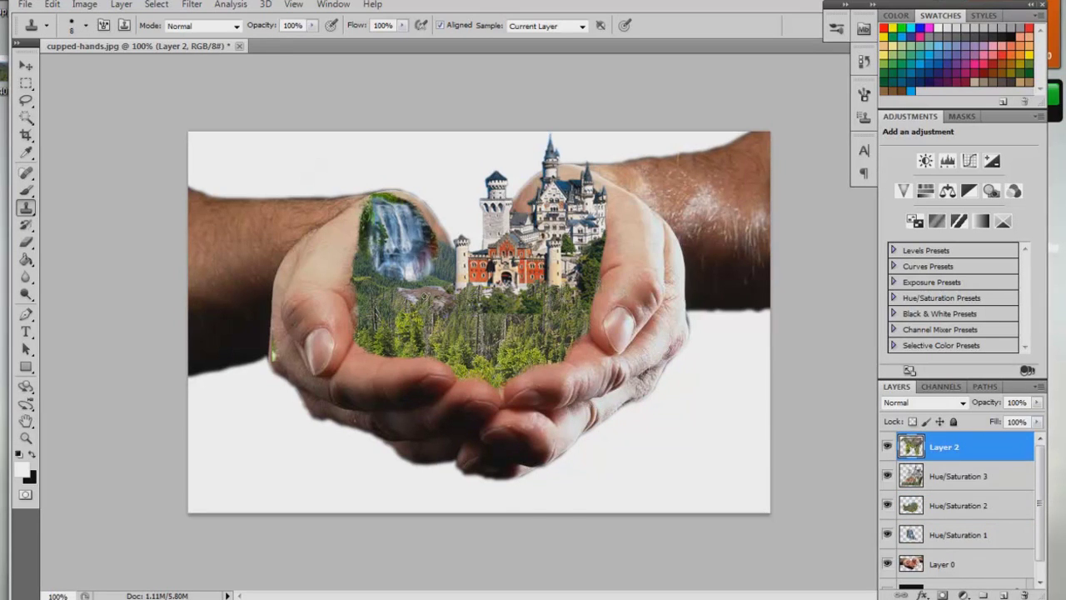
key("v")
left_click(927, 192)
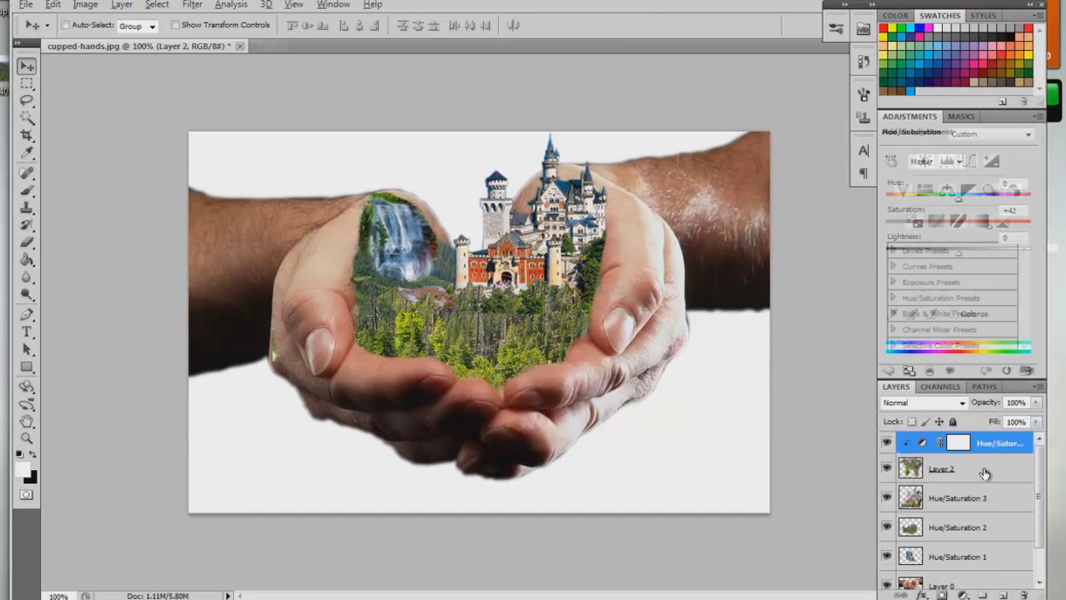
- Merge the adjustment into Layer 2, then paste the waterfallLG image into the composition
key("ctrl+e")
left_click(26, 4)
left_click(38, 32)
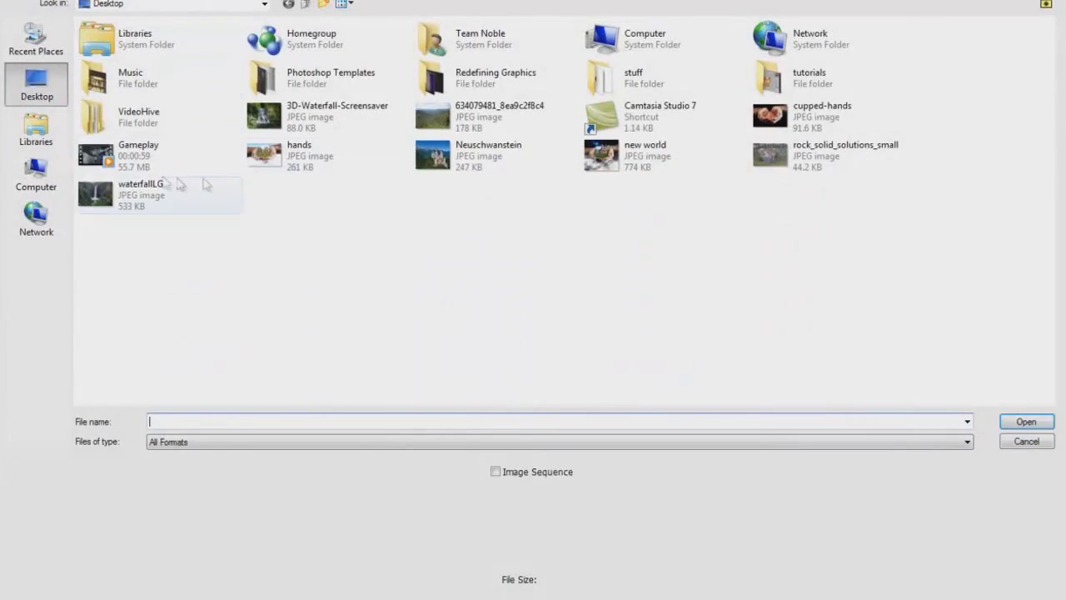
double_click(145, 213)
left_click(179, 46)
key("ctrl+v")
- Shrink the waterfall to about a third and position it below the hands
key("ctrl+t")
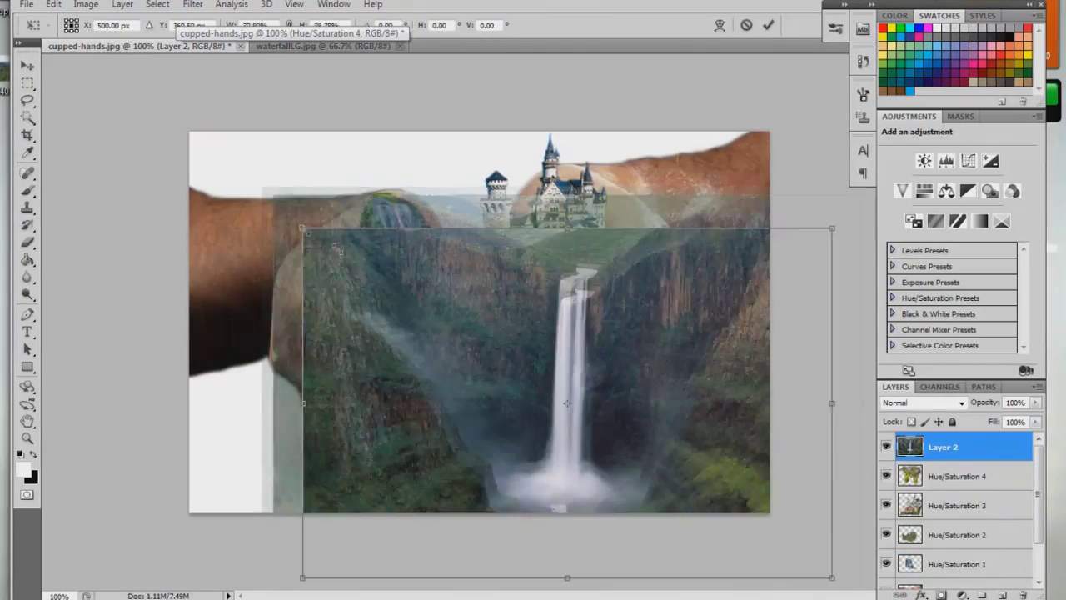
mouse_move(305, 226)
left_mouse_down()
mouse_move(215, 211)
mouse_move(483, 411)
left_mouse_up()
left_click_drag(600, 497, 378, 418)
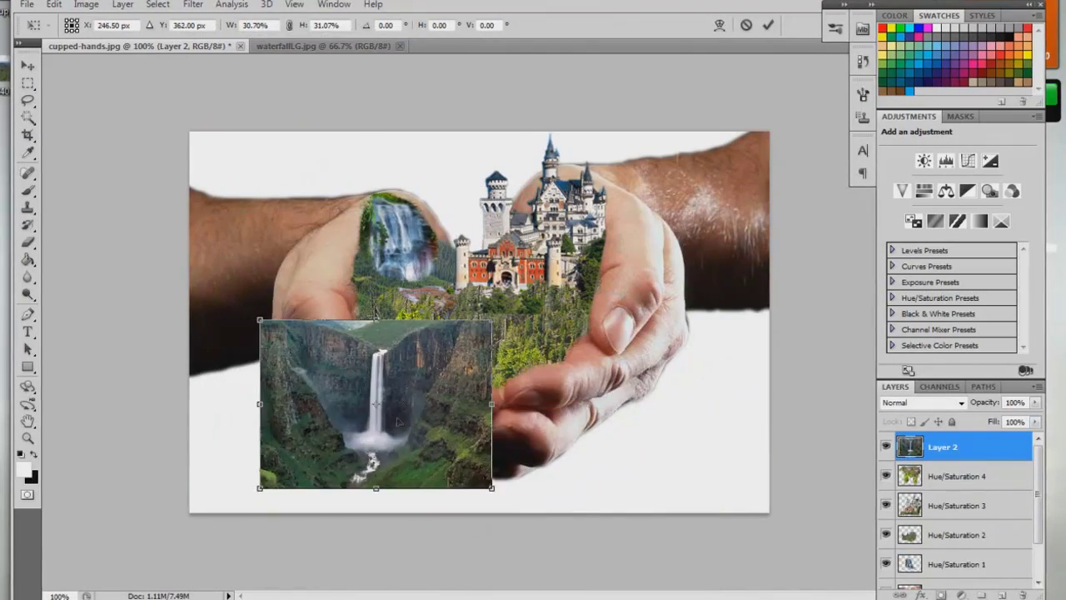
left_click_drag(500, 518, 505, 535)
key("Return")
- Lower the waterfall to 32% opacity, erase its edges and foot, and restore full opacity
key("3")
key("2")
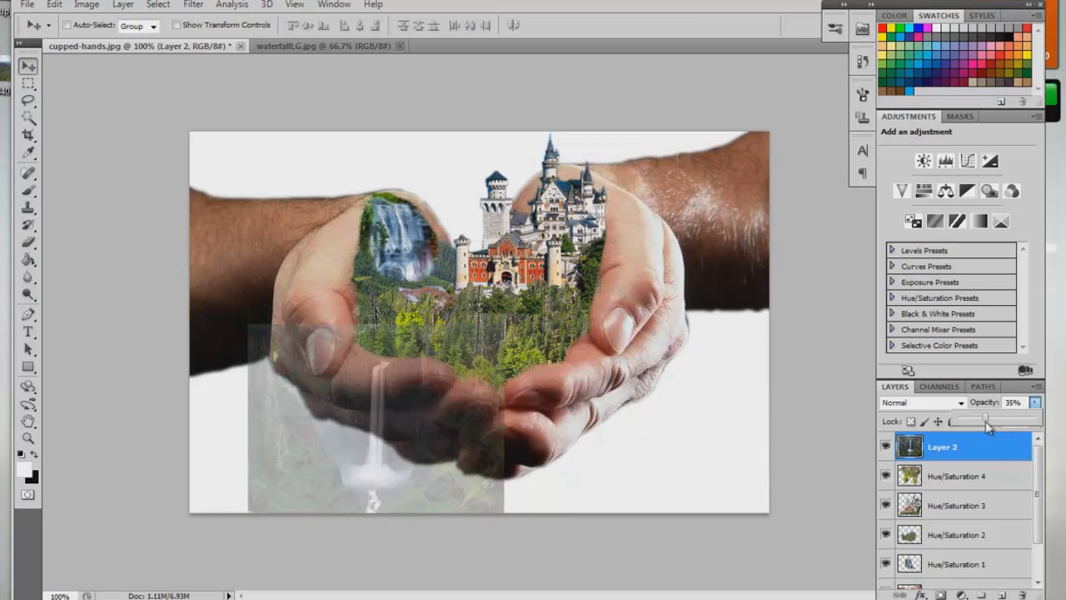
left_click_drag(386, 417, 397, 412)
left_click(28, 242)
mouse_move(250, 342)
left_mouse_down()
mouse_move(238, 405)
mouse_move(488, 519)
mouse_move(495, 425)
mouse_move(338, 373)
mouse_move(354, 367)
mouse_move(346, 442)
left_mouse_up()
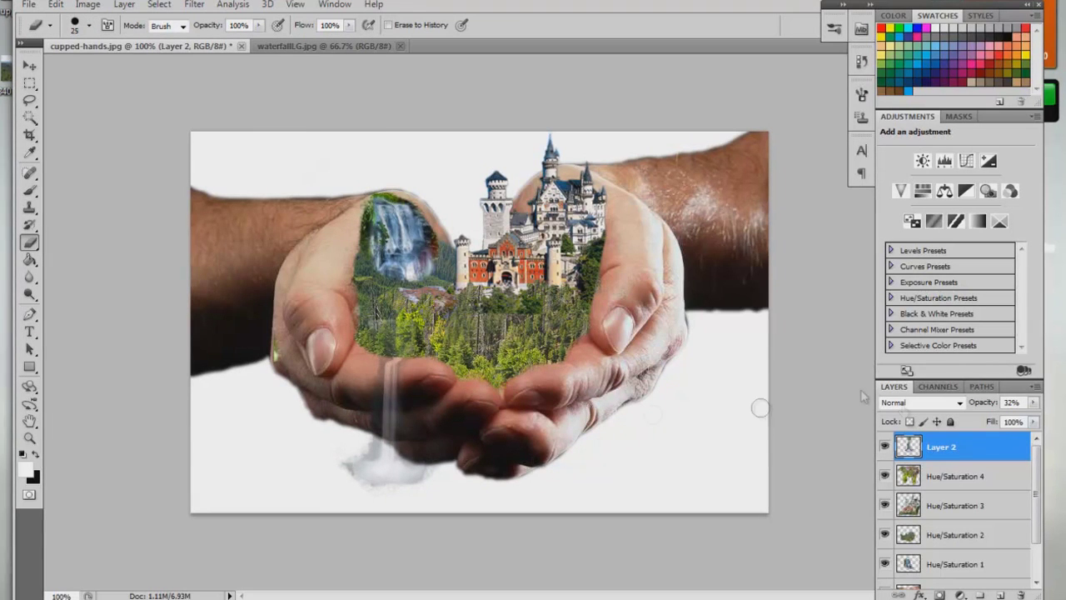
left_click_drag(982, 403, 1041, 403)
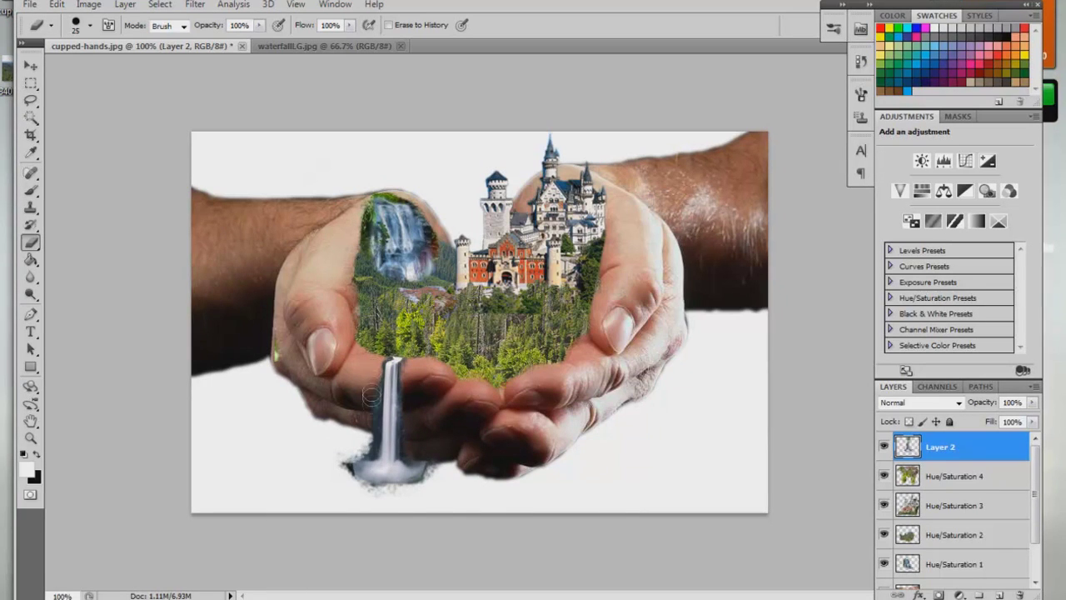
mouse_move(419, 441)
left_mouse_down()
mouse_move(358, 483)
mouse_move(351, 464)
left_mouse_up()
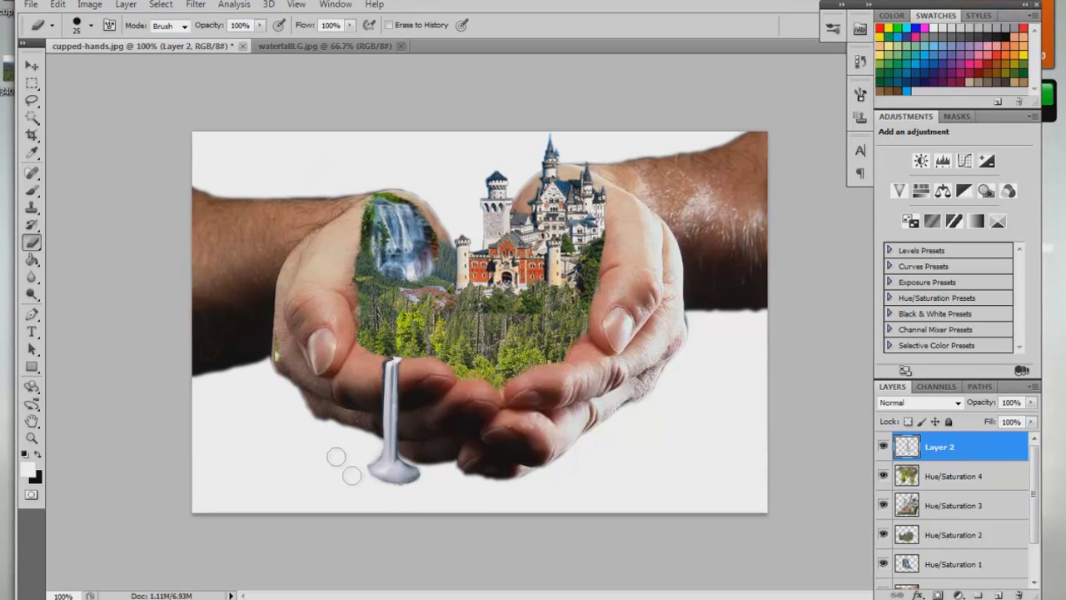
- Add a Hue/Saturation adjustment to the waterfall and merge it into the waterfall layer
left_click(940, 191)
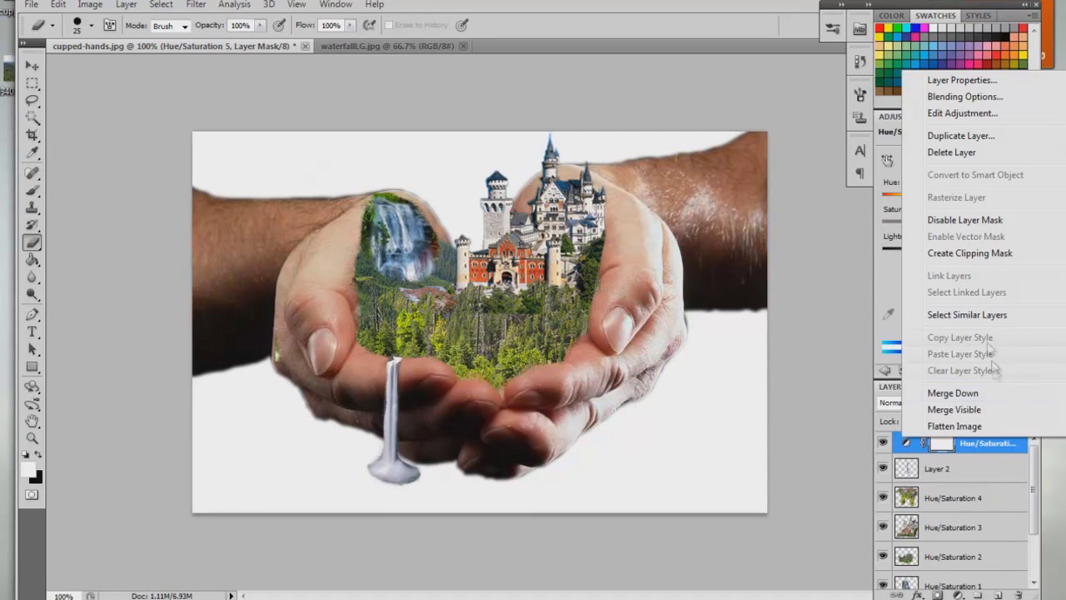
key("v")
left_click(991, 470, "shift")
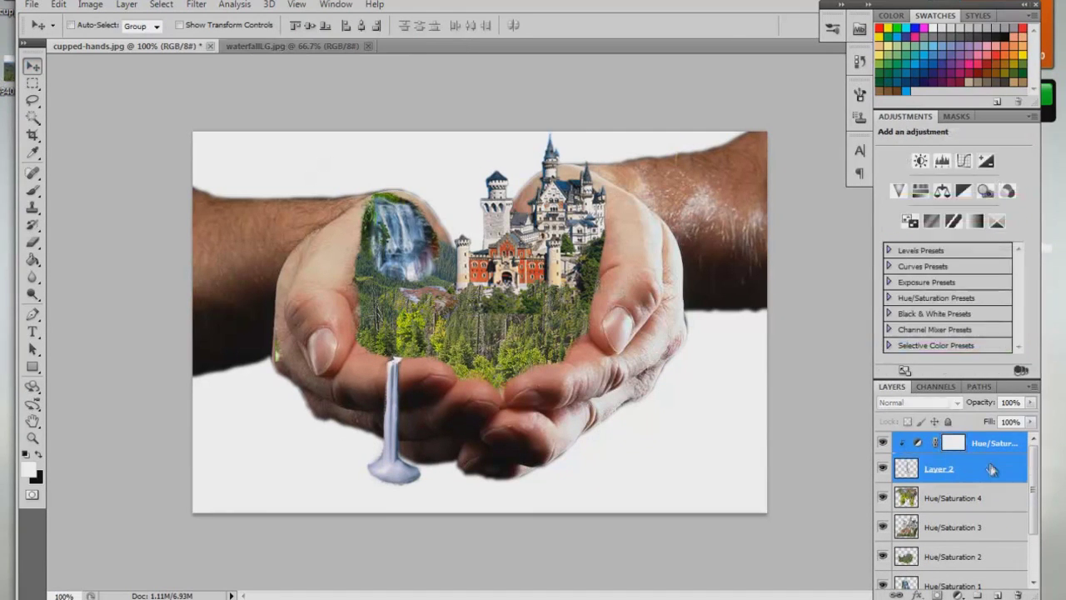
key("ctrl+e")
key("ctrl+t")
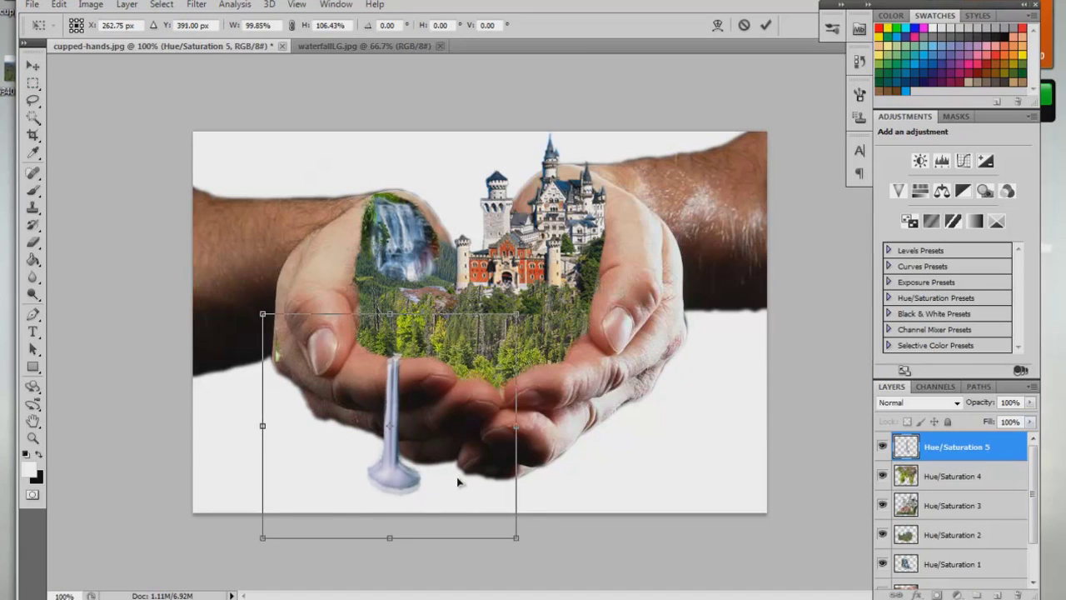
- Apply the waterfall transform and draw a blue sky gradient on a new layer
key("Return")
key("g")
right_click(34, 259)
left_click(84, 255)
left_click(98, 25)
left_click(72, 53)
left_click(911, 87)
mouse_move(428, 540)
left_mouse_down()
mouse_move(432, 430)
mouse_move(465, 536)
left_mouse_up()
key("ctrl+z")
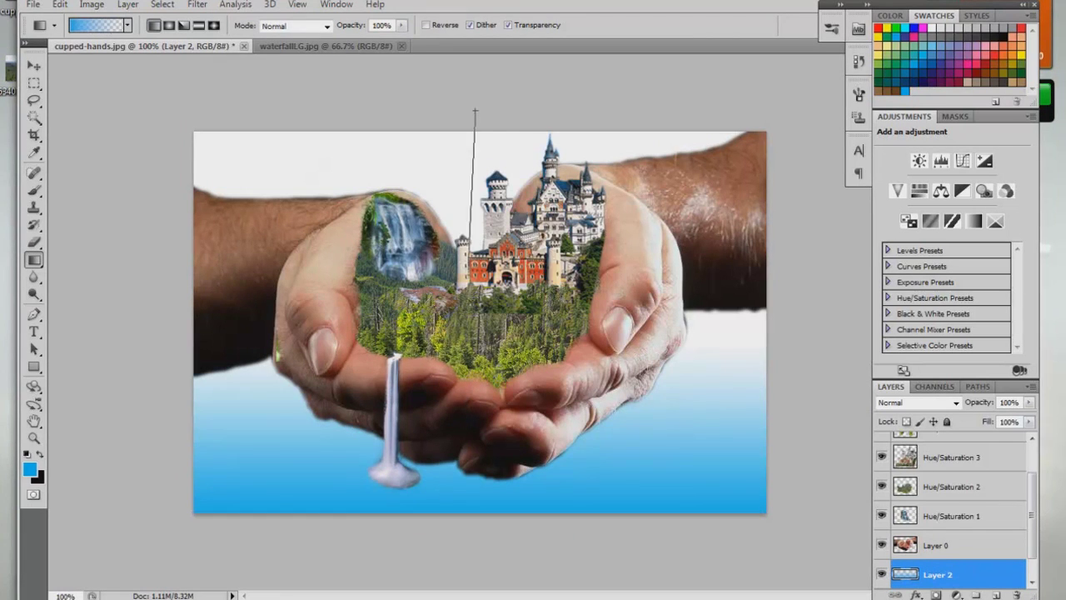
left_click_drag(475, 110, 474, 109)
- Set white as the paint colour, stamp clouds across the lower left, and bring that layer to the top
key("v")
left_click(954, 487)
key("b")
scroll(955, 483, "up", 2)
left_click(955, 479)
key("v")
scroll(970, 525, "down", 3)
left_click(958, 544)
key("b")
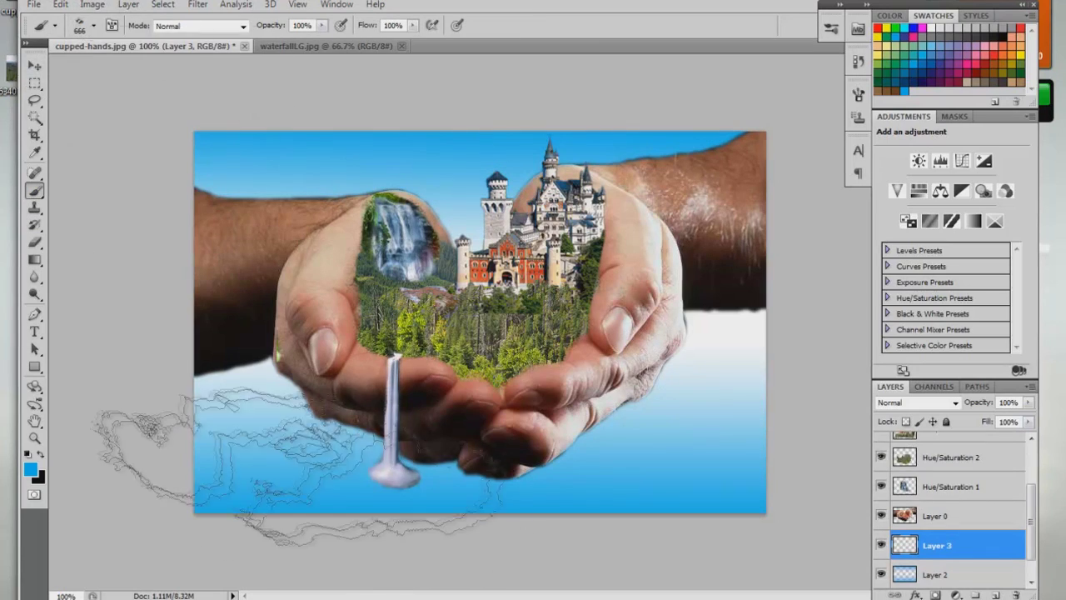
key("d")
key("x")
left_click(296, 460)
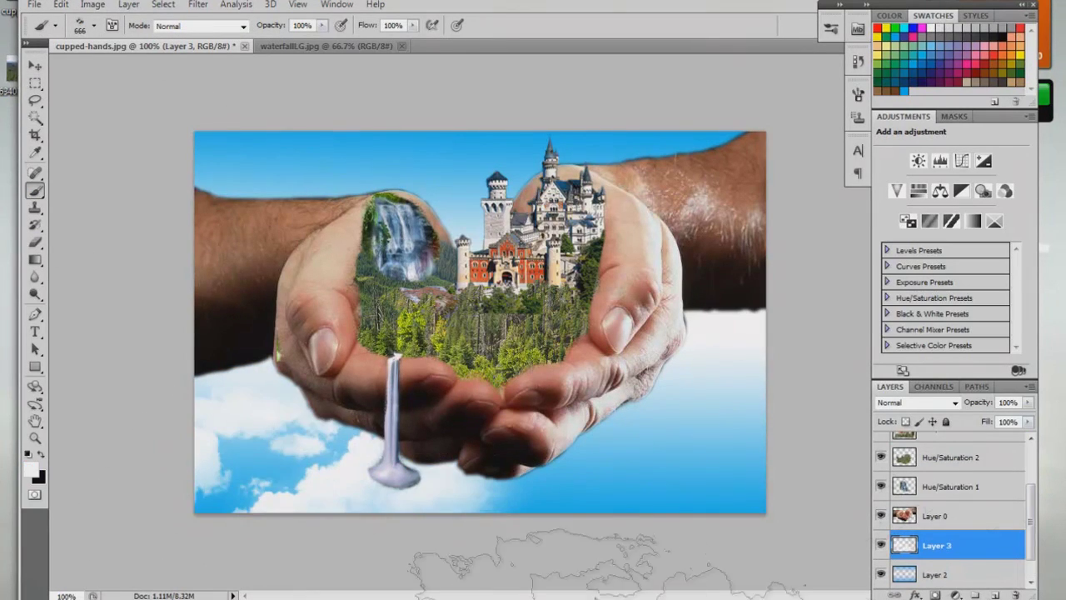
key("ctrl+shift+bracketright")
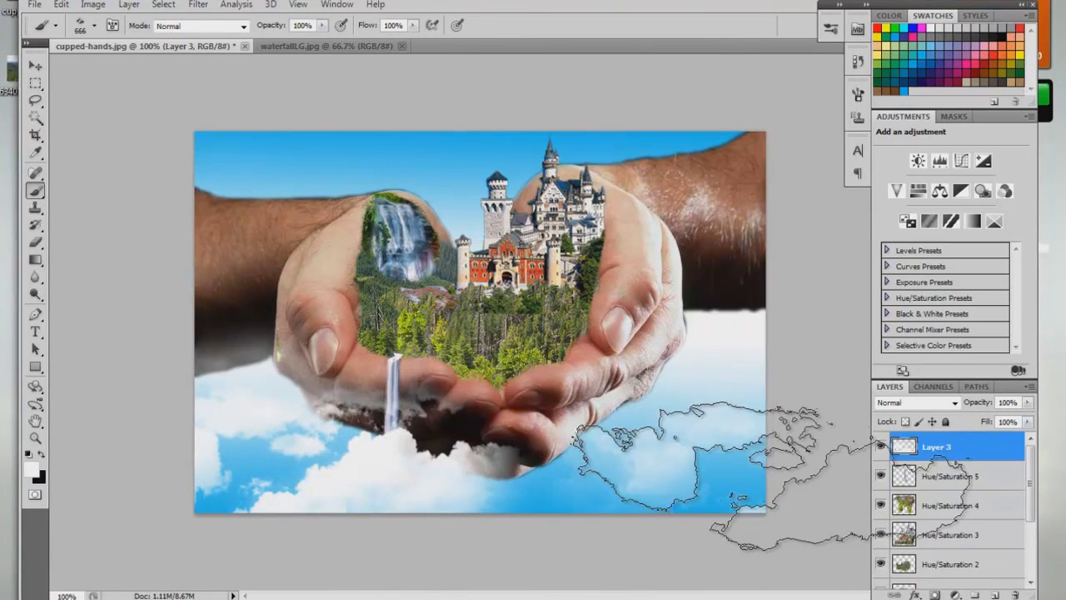
- Pick a soft cloud brush tip and add a new layer for more clouds
left_click(95, 26)
scroll(99, 260, "down", 3)
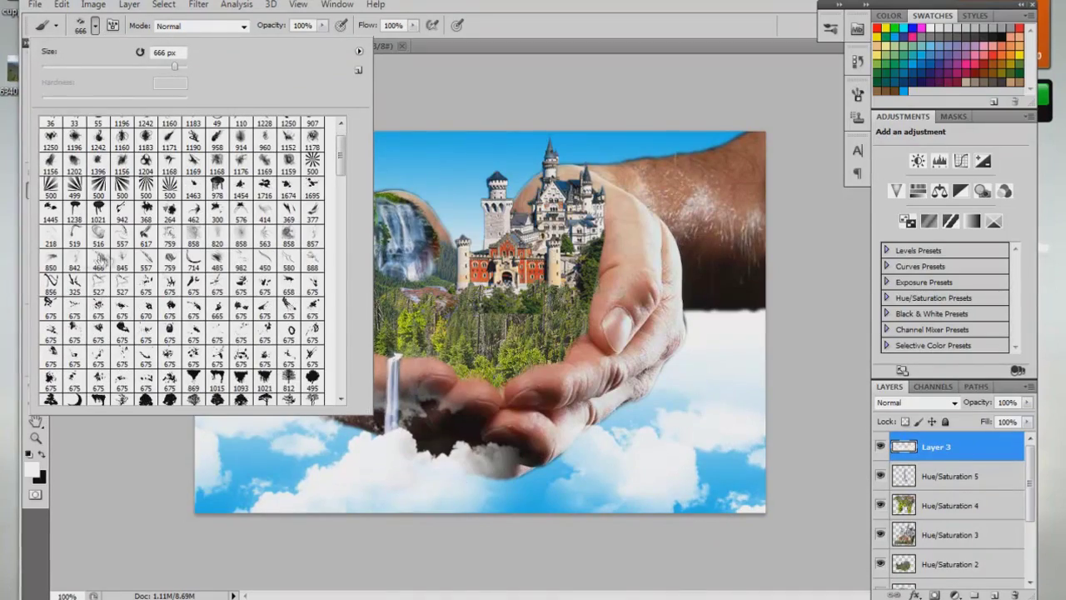
scroll(186, 293, "down", 2)
scroll(187, 293, "down", 2)
scroll(186, 293, "down", 3)
scroll(186, 293, "down", 3)
scroll(187, 293, "down", 3)
scroll(124, 316, "down", 4)
scroll(54, 345, "down", 4)
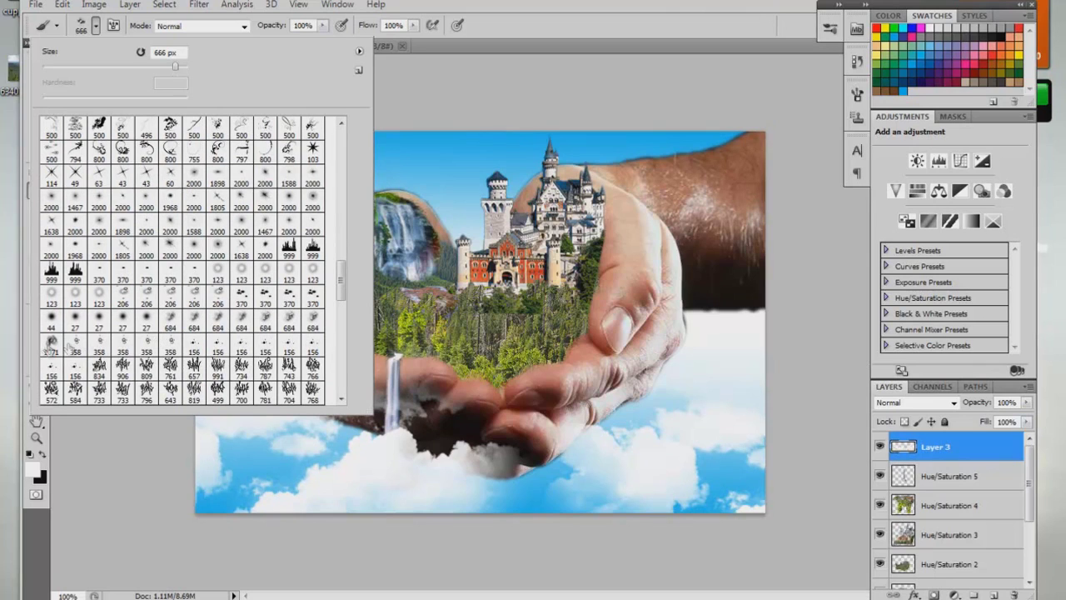
double_click(221, 321)
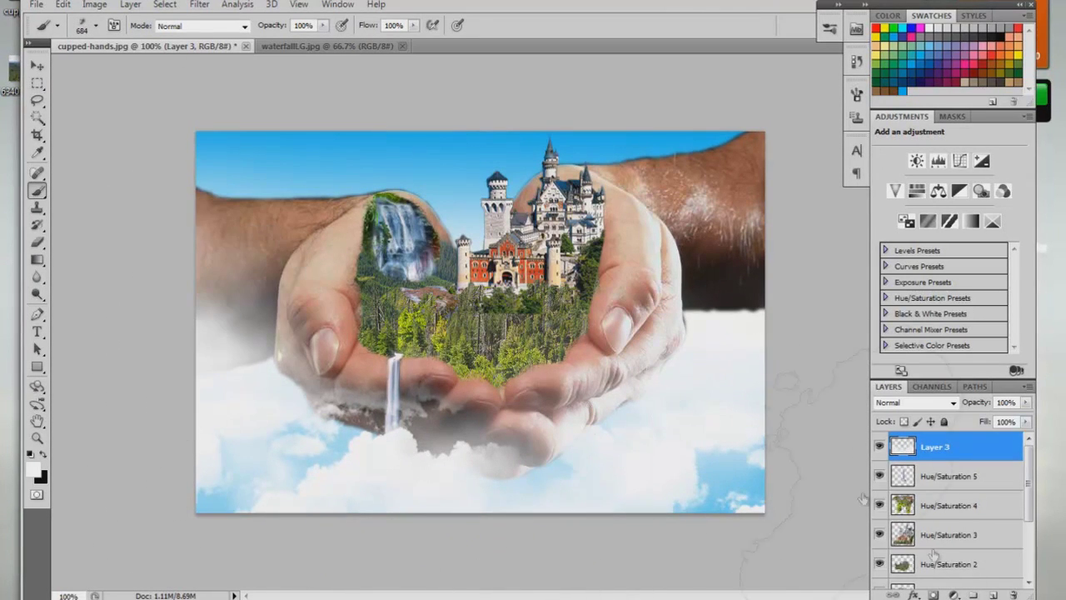
left_click(993, 595)
- Try several smaller cloud brush tips and paint misty clouds near the castle
left_click(96, 25)
scroll(191, 249, "down", 2)
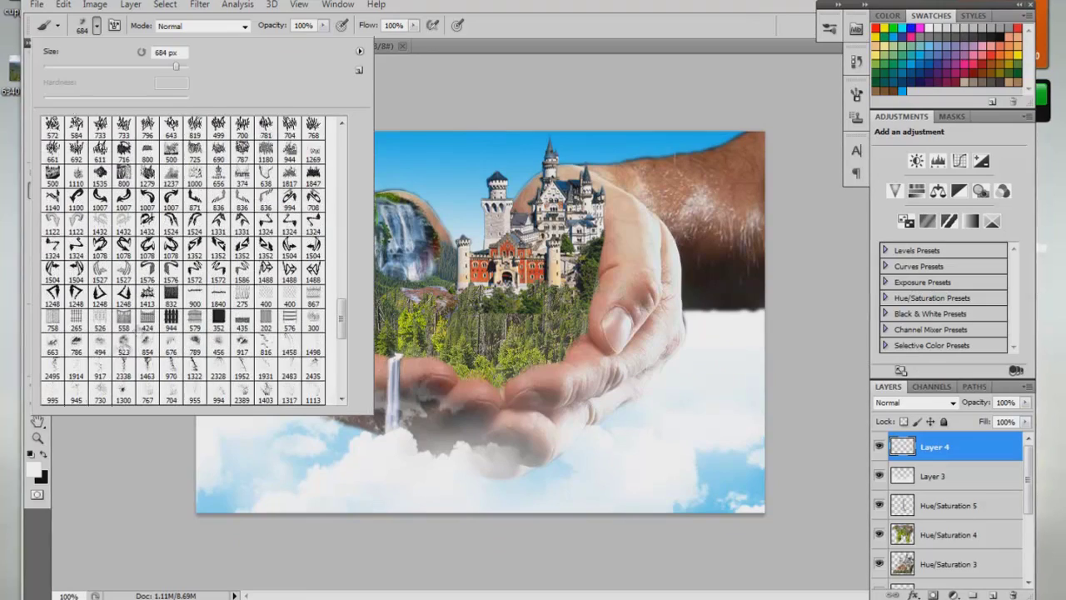
left_click(495, 190)
left_click(95, 25)
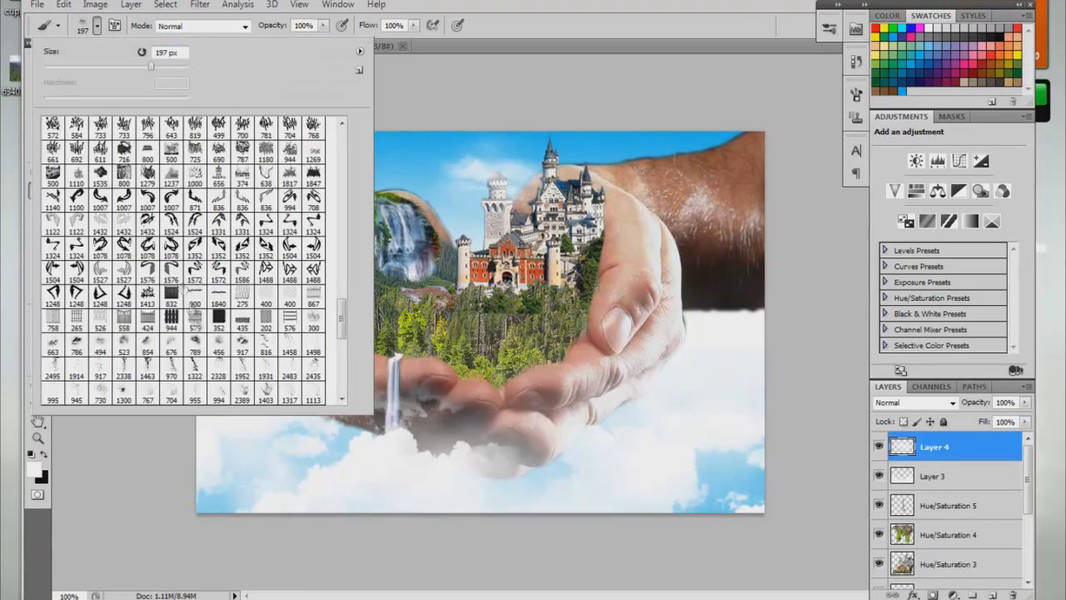
left_click(218, 345)
left_click(573, 175)
left_click(95, 25)
left_click(54, 345)
- Undo a stray cloud stroke, then type the caption 'Photoshop related' at the bottom right
left_click(475, 230)
key("ctrl+z")
key("t")
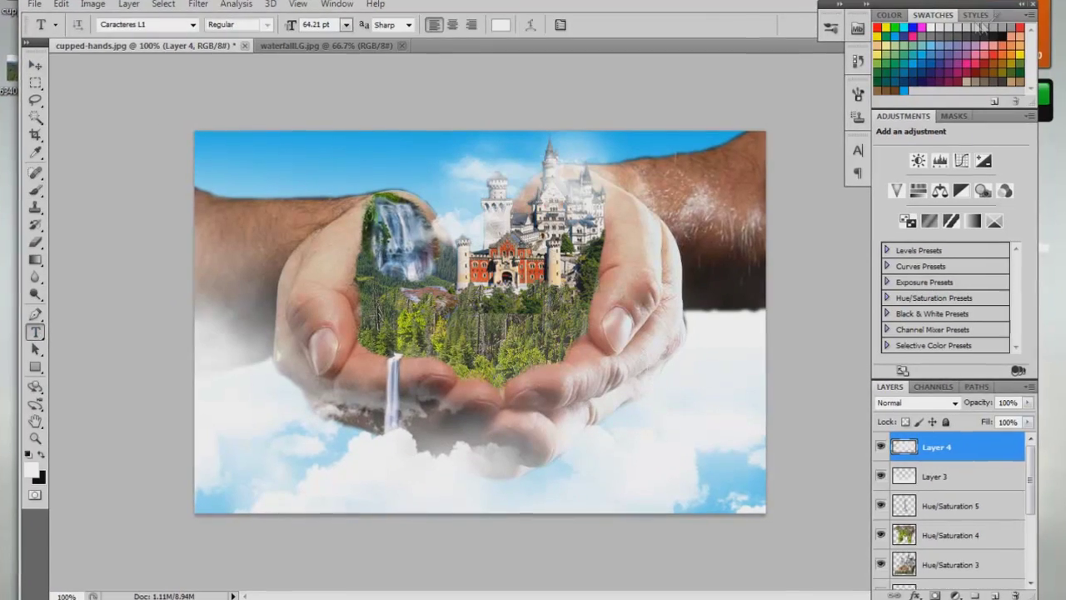
left_click(477, 436)
type("Photoshop related")
key("ctrl+Return")
- Resize the caption and switch its font from Centaur to a script font
key("v")
key("ctrl+t")
key("Return")
key("t")
double_click(924, 446)
left_click(100, 16)
type("Centaur")
key("Down")
key("Down")
key("Down")
key("Down")
key("ctrl+Return")
key("v")
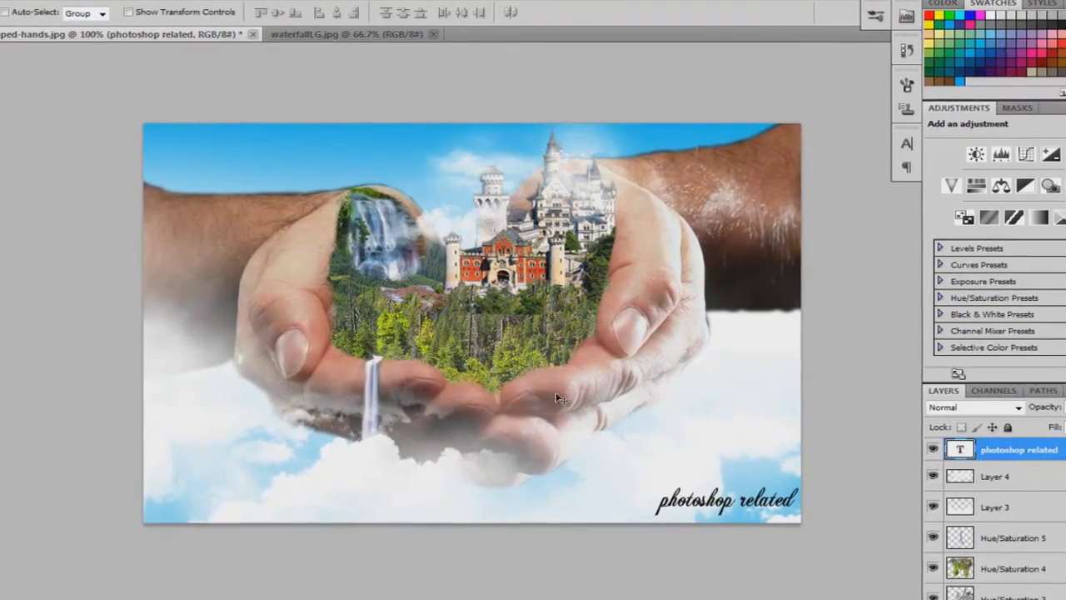